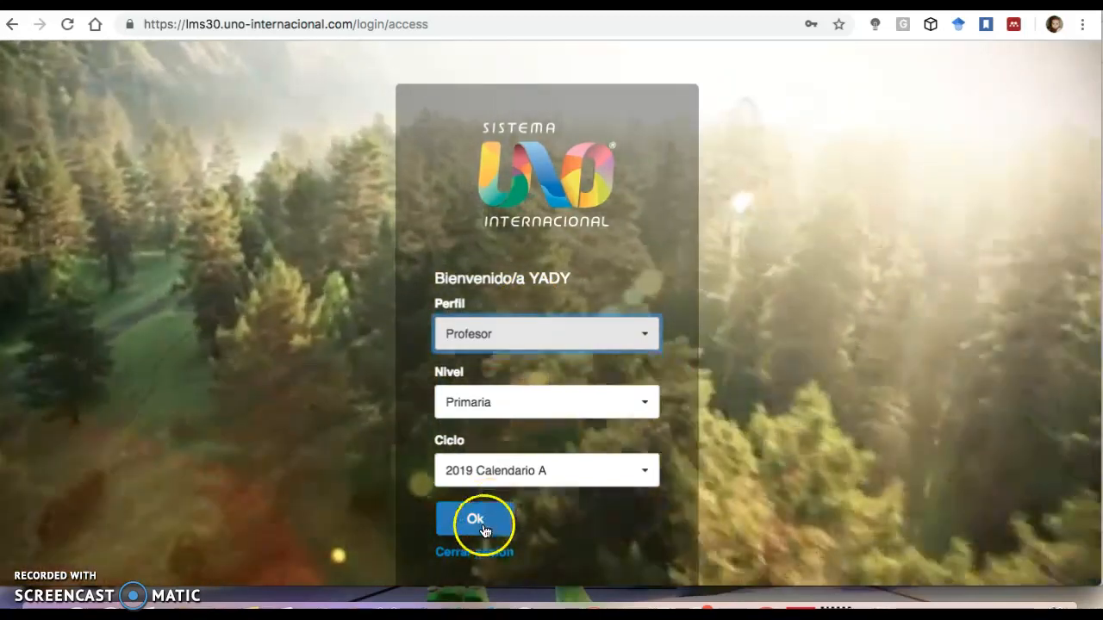
# Confirm the Profesor profile and open the myON platform from the dashboard's sidebar links.
pyautogui.click(480, 524)
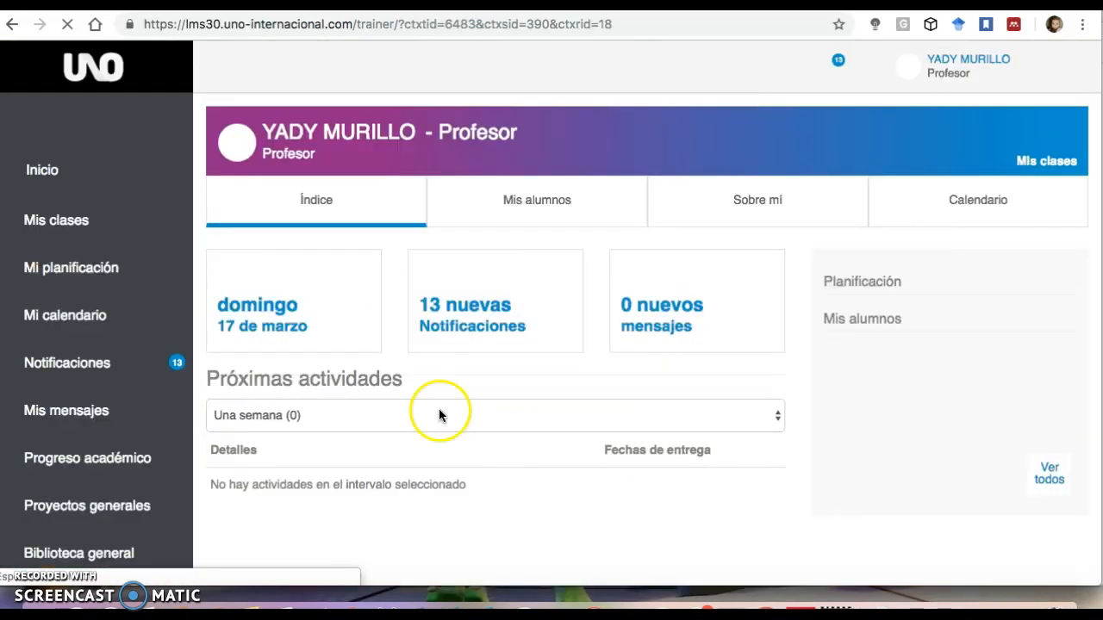
pyautogui.scroll(-10, 162, 318)
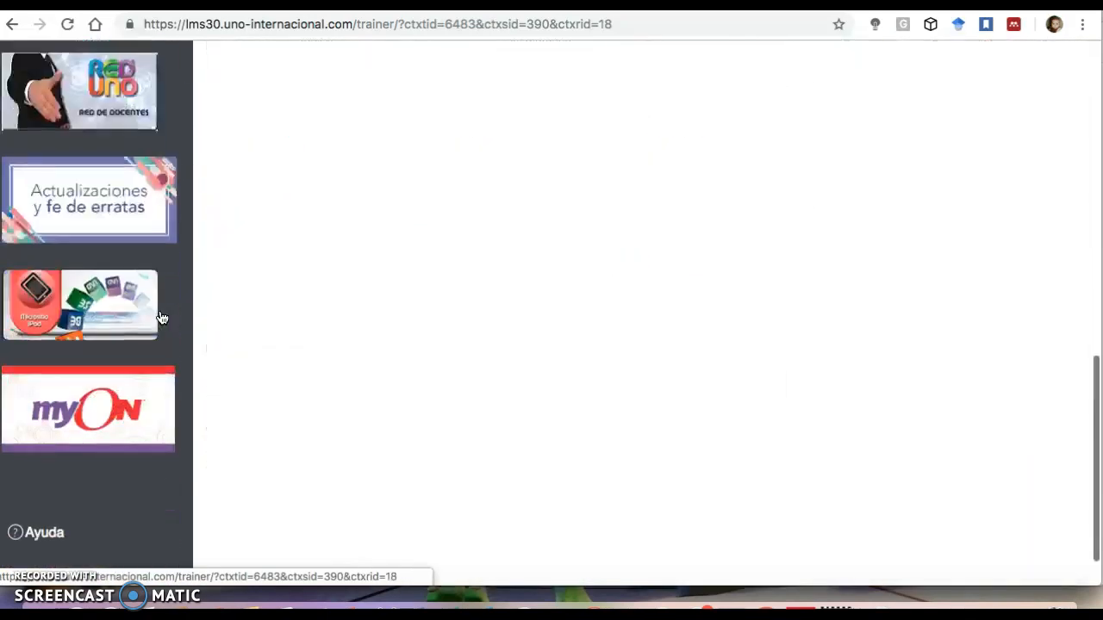
pyautogui.click(153, 321)
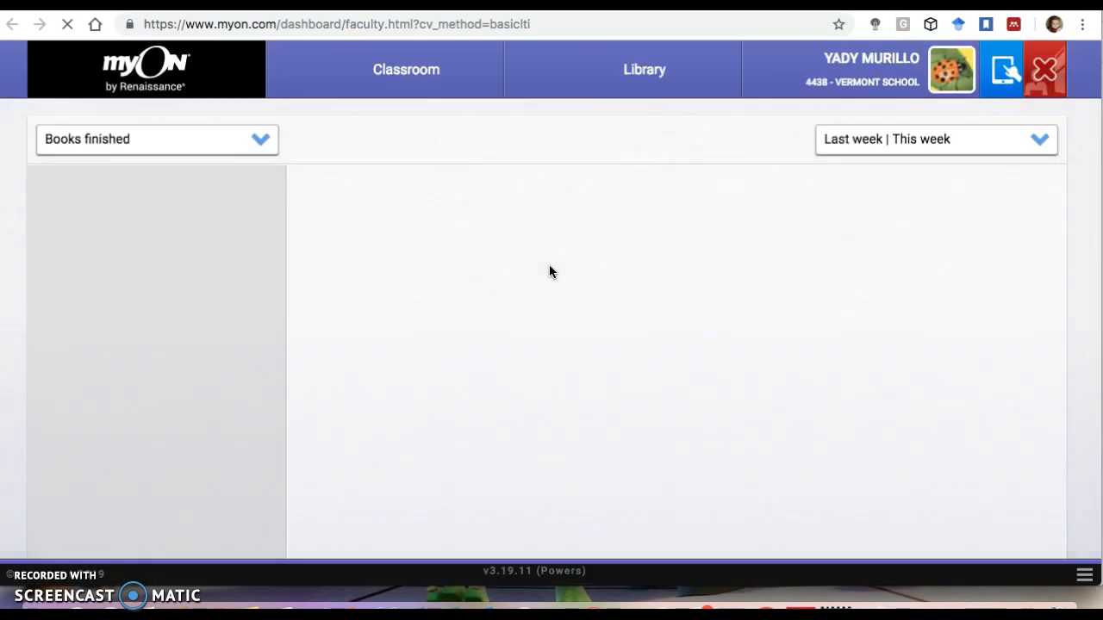
# Review the Books finished dashboard for the roster and its groups.
pyautogui.click(352, 297)
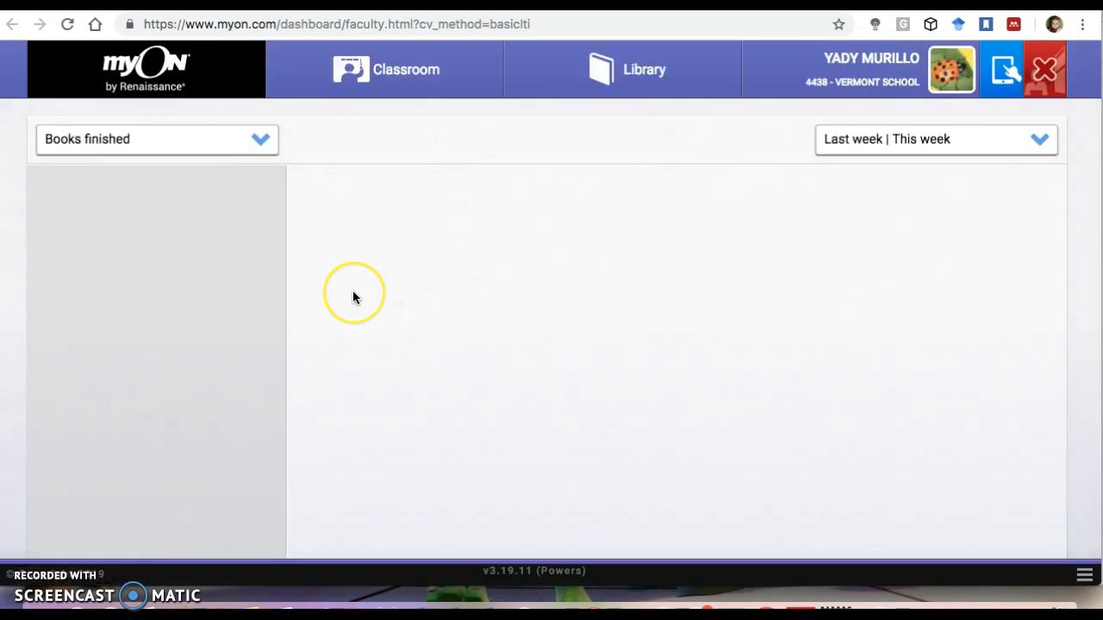
pyautogui.scroll(-7, 352, 292)
pyautogui.scroll(7, 352, 292)
pyautogui.scroll(-3, 192, 329)
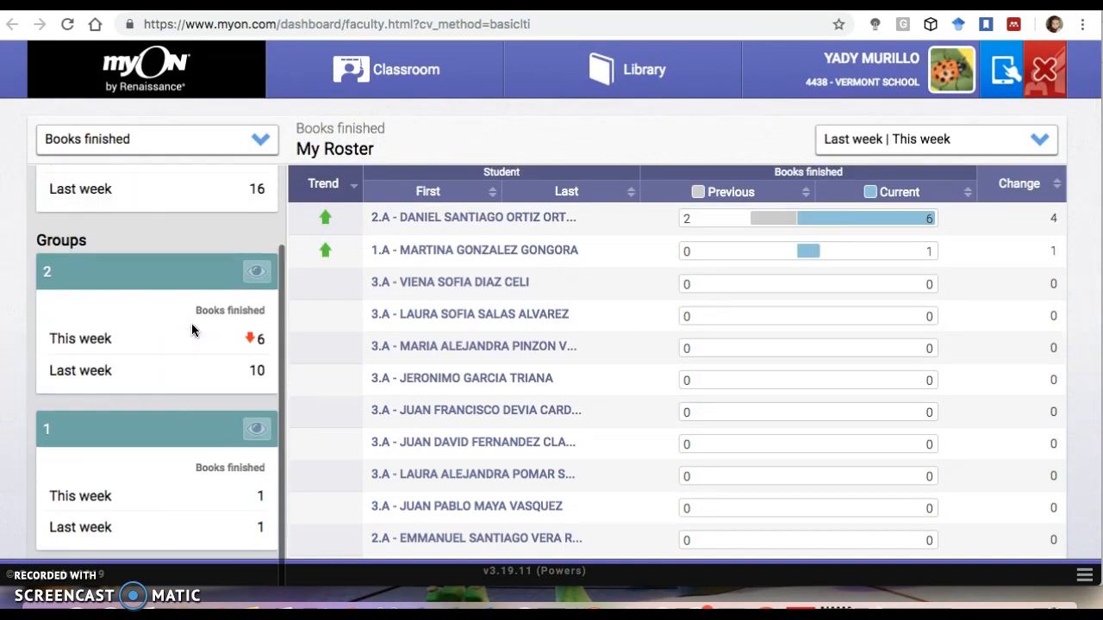
pyautogui.scroll(3, 192, 329)
pyautogui.scroll(-15, 422, 330)
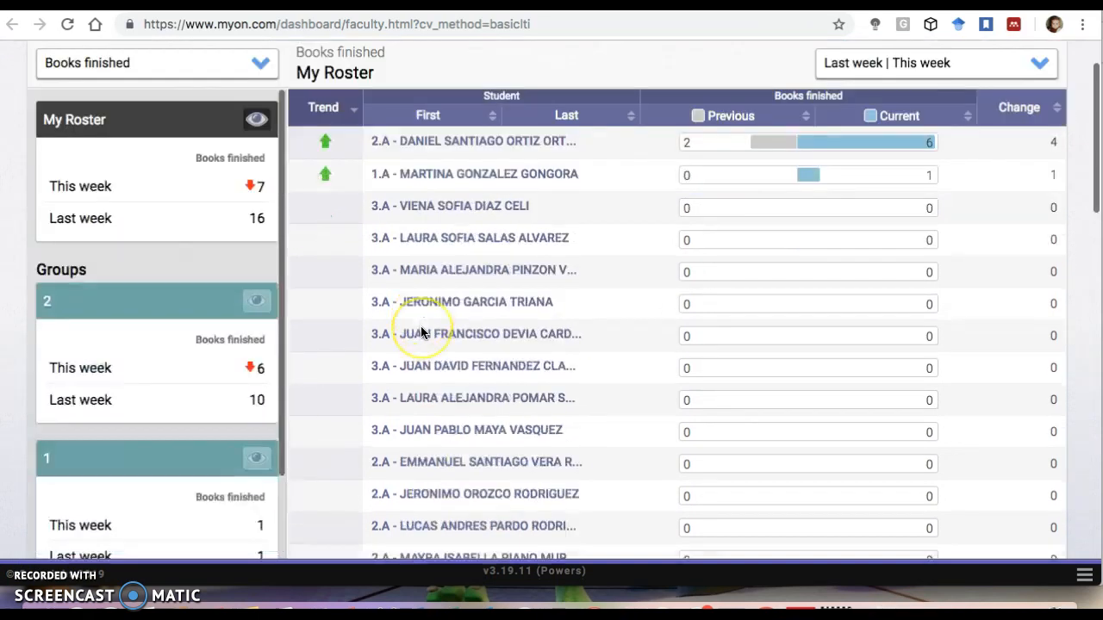
pyautogui.scroll(15, 140, 362)
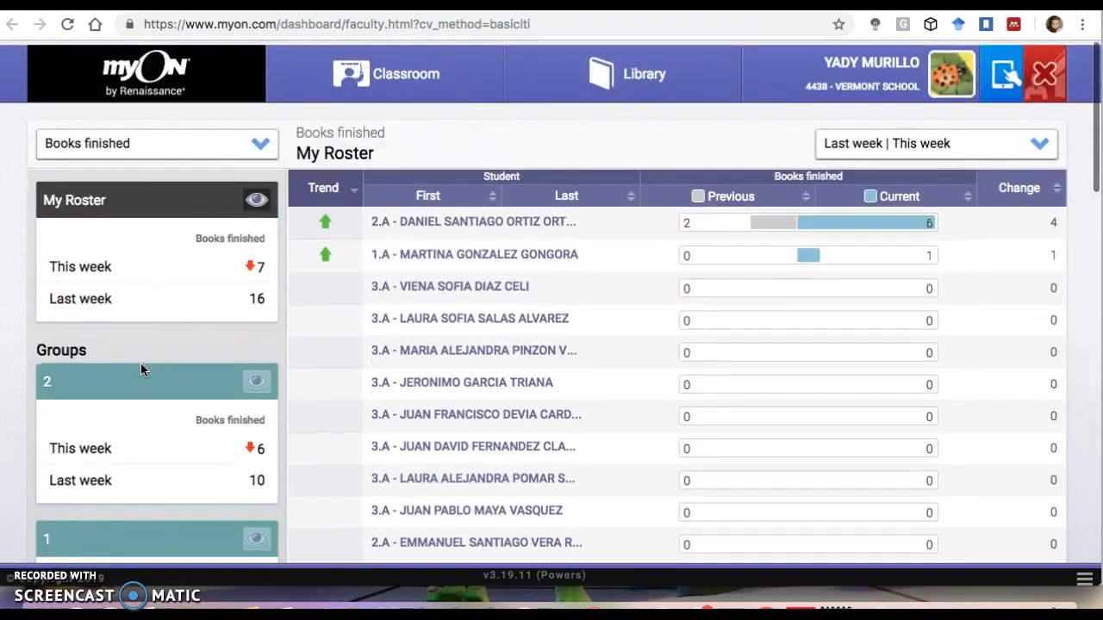
# Create a new student group named 4 in the Classroom students roster.
pyautogui.click(380, 70)
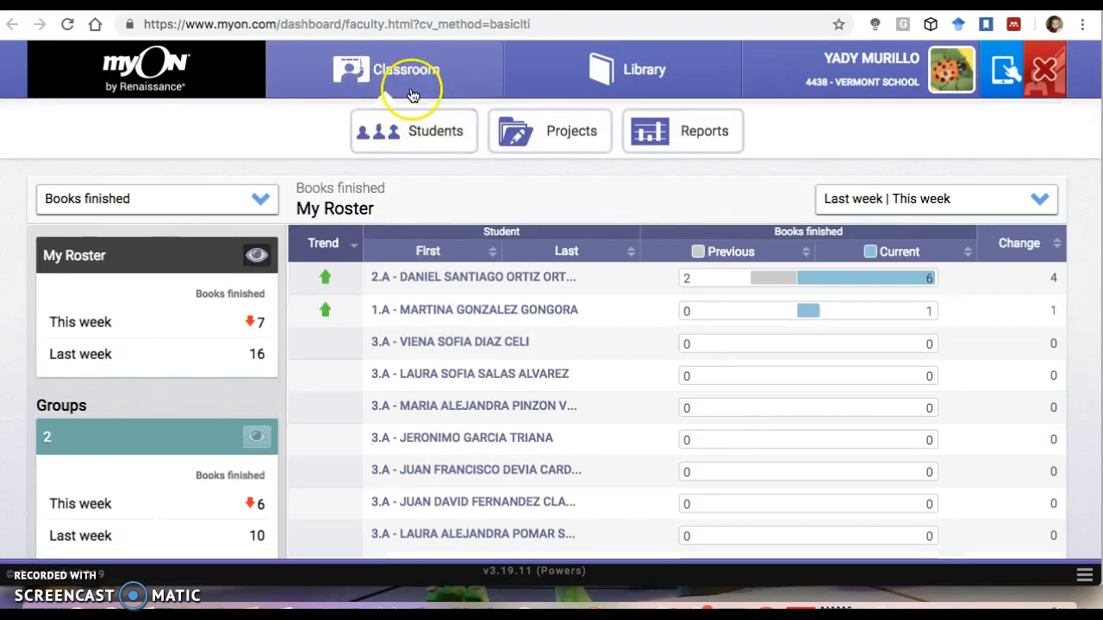
pyautogui.click(423, 129)
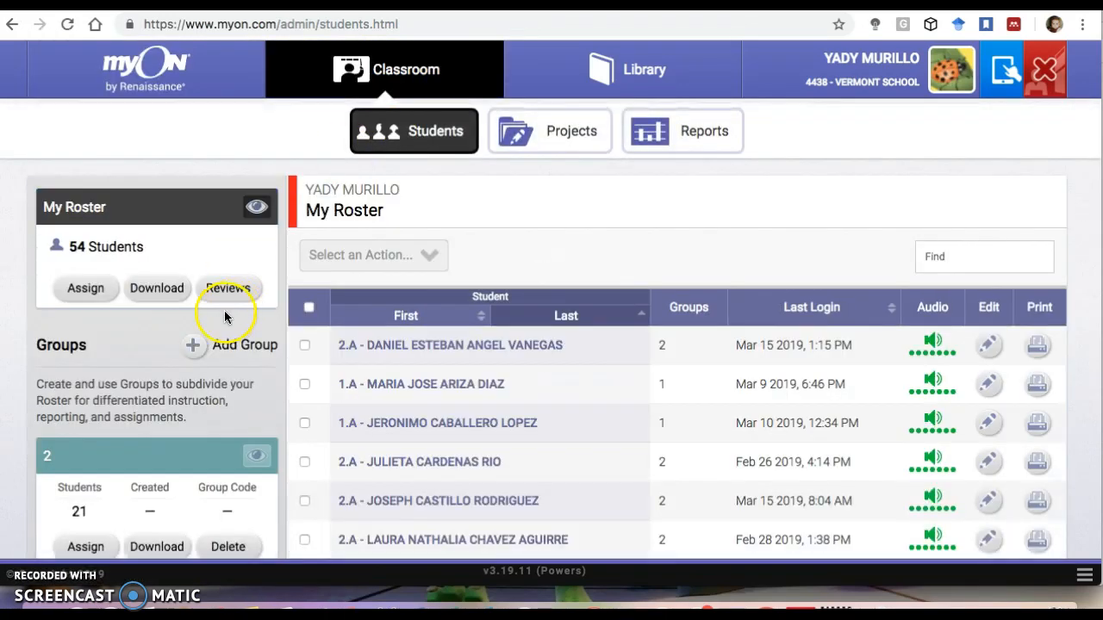
pyautogui.click(195, 349)
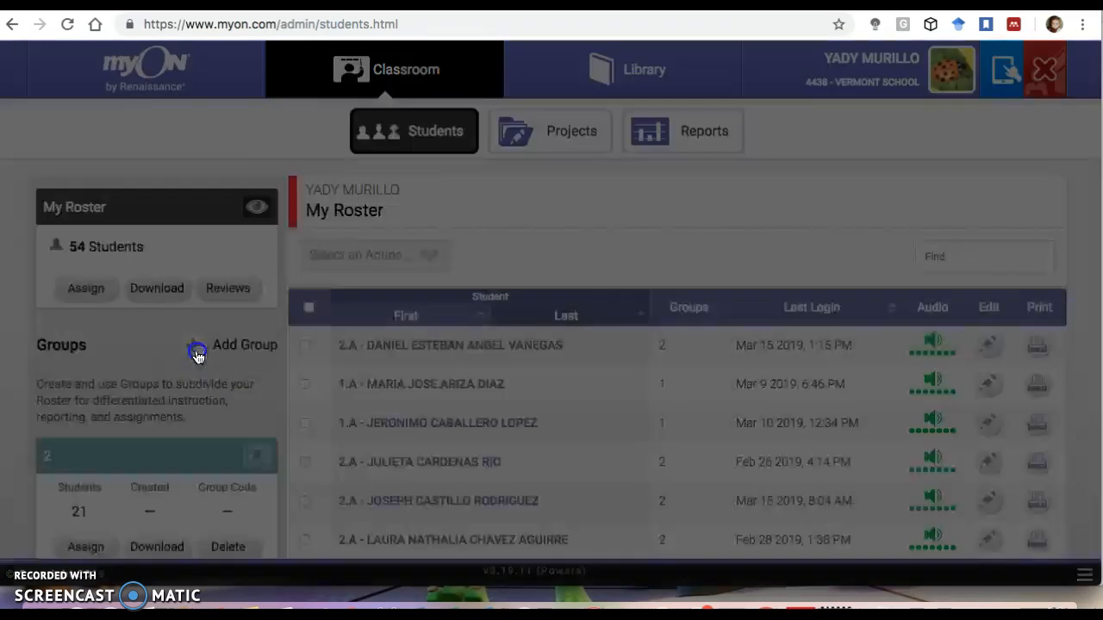
pyautogui.click(386, 220)
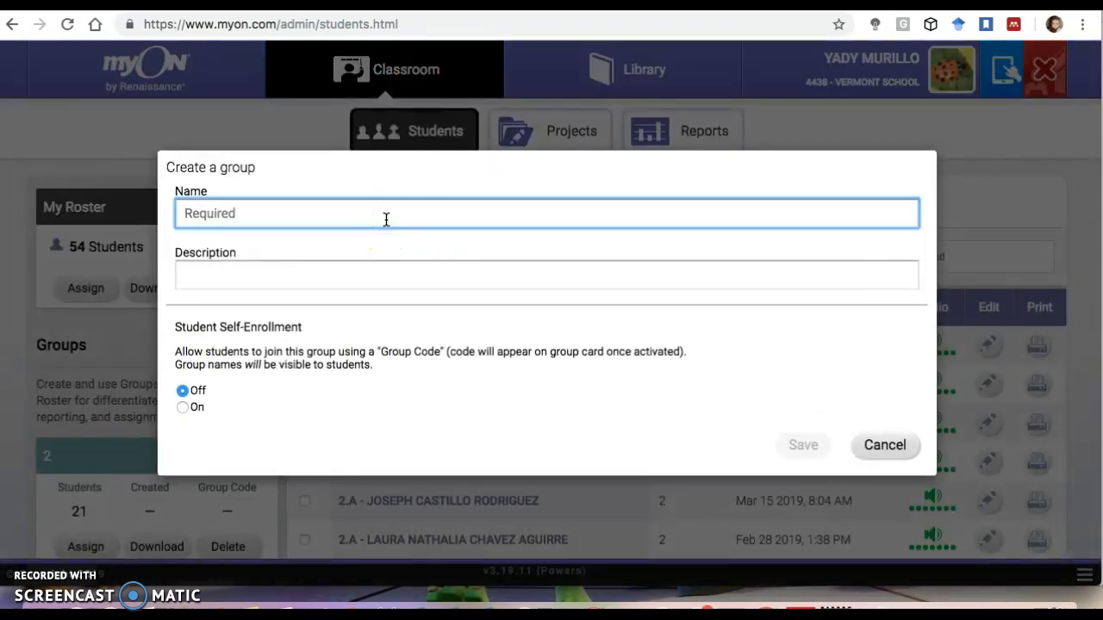
pyautogui.write('4')
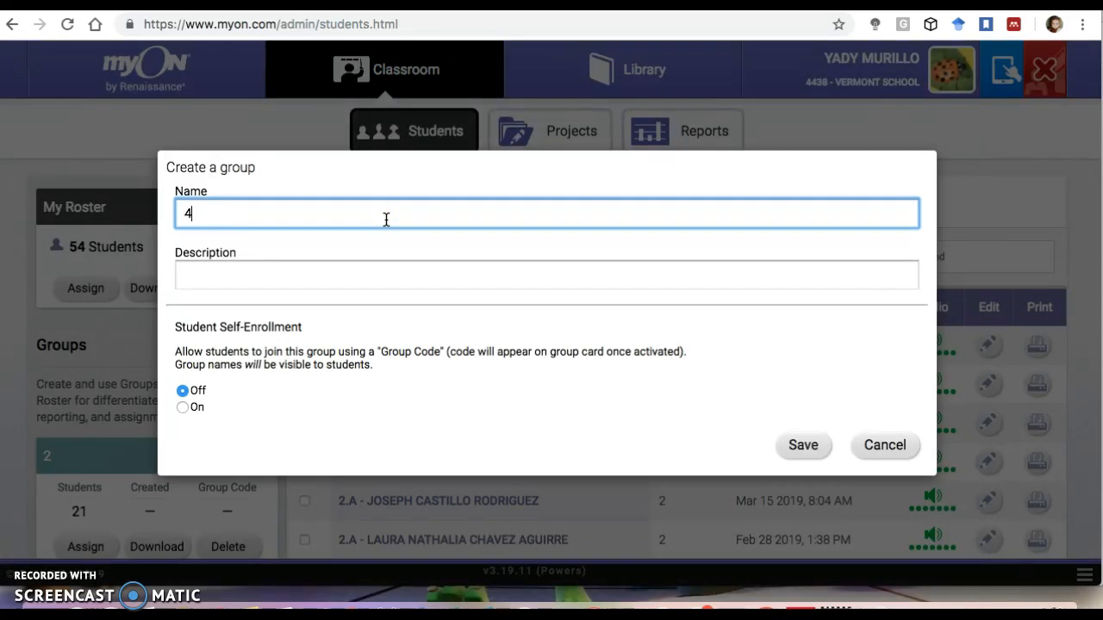
pyautogui.click(802, 445)
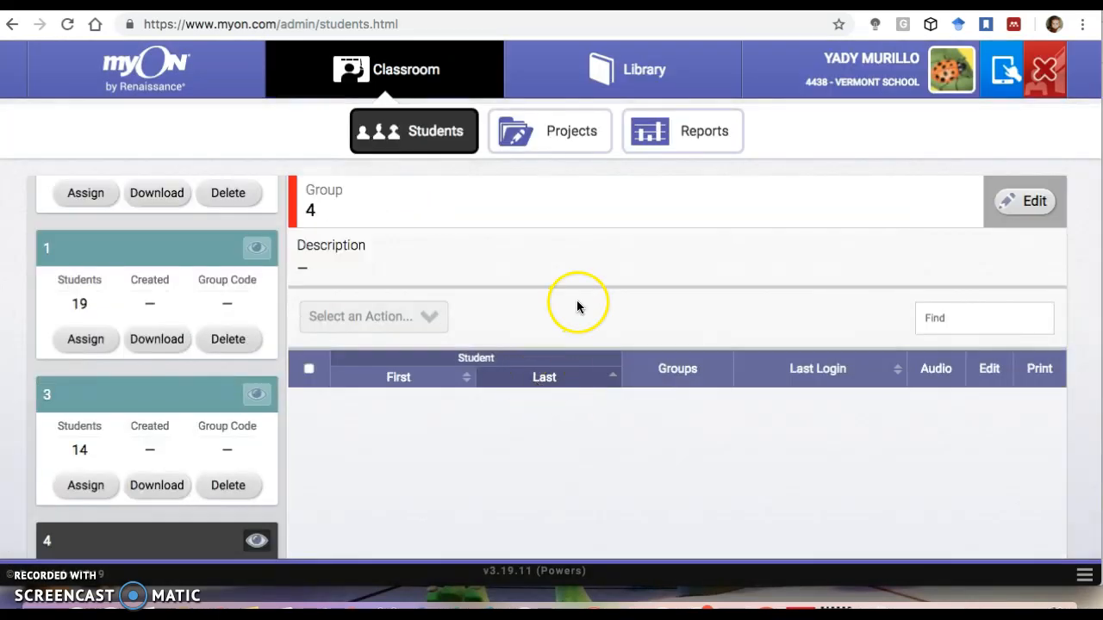
# Open the student assignment for group 4 and search the students with 4.
pyautogui.scroll(-3, 569, 303)
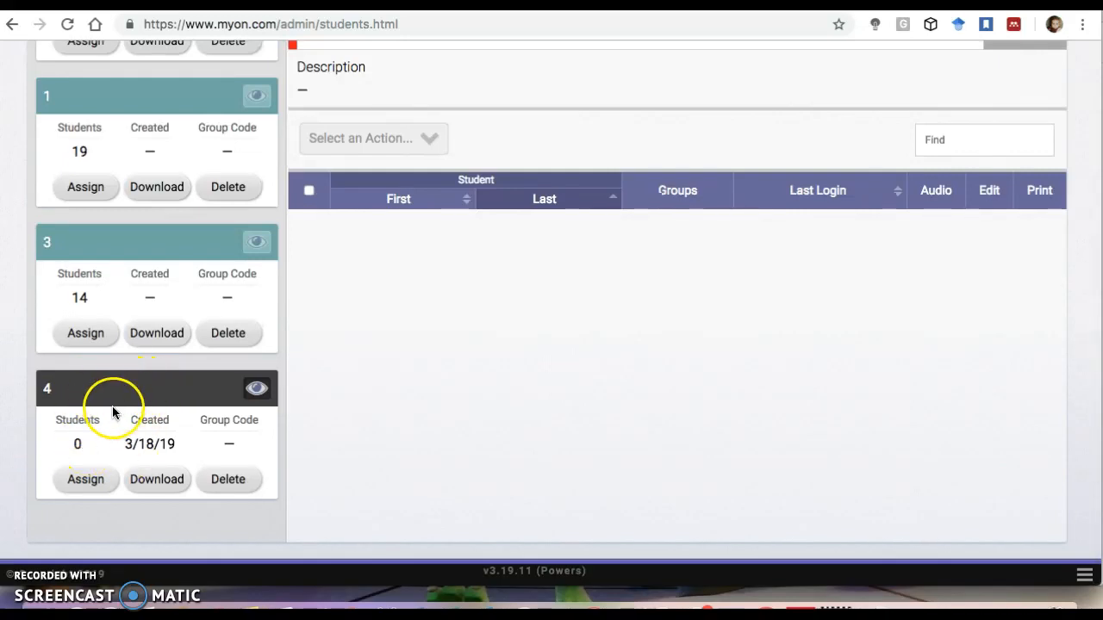
pyautogui.click(85, 491)
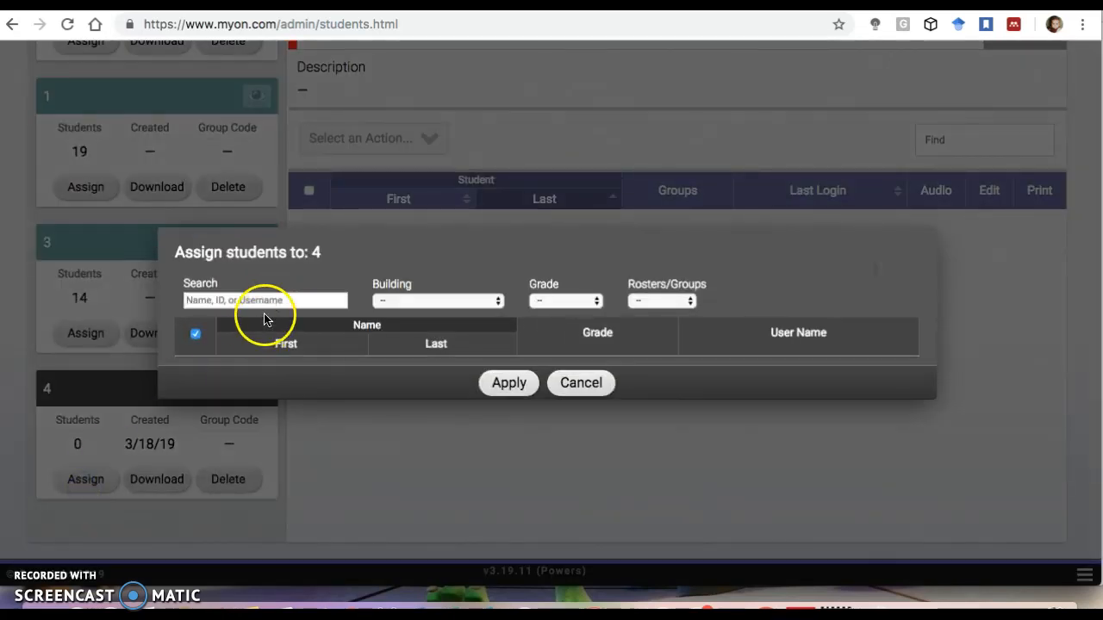
pyautogui.click(274, 303)
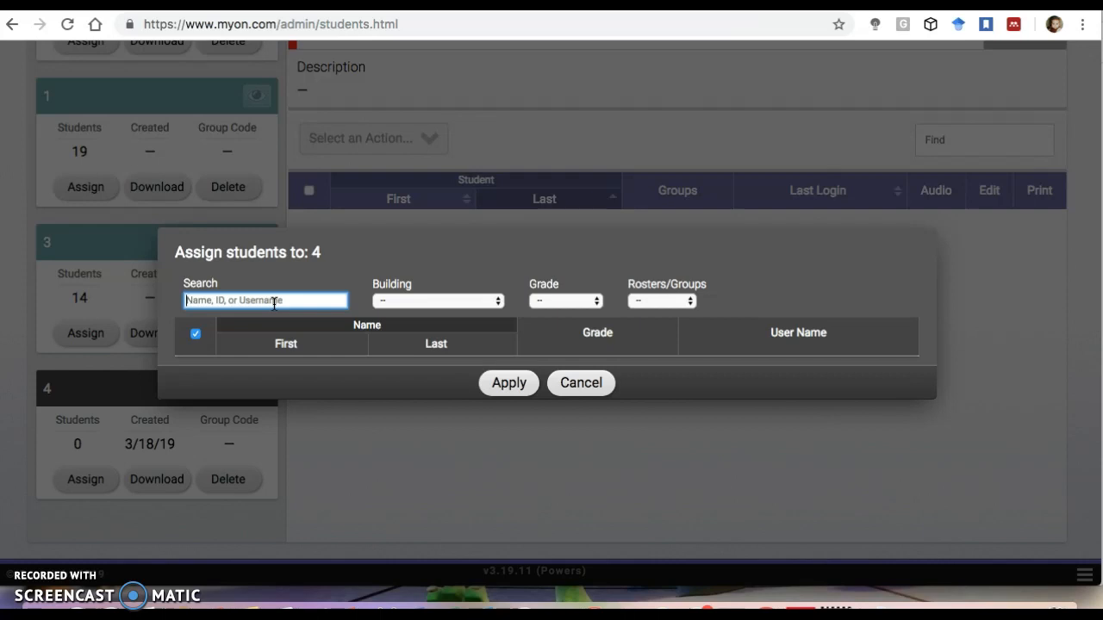
pyautogui.write('4')
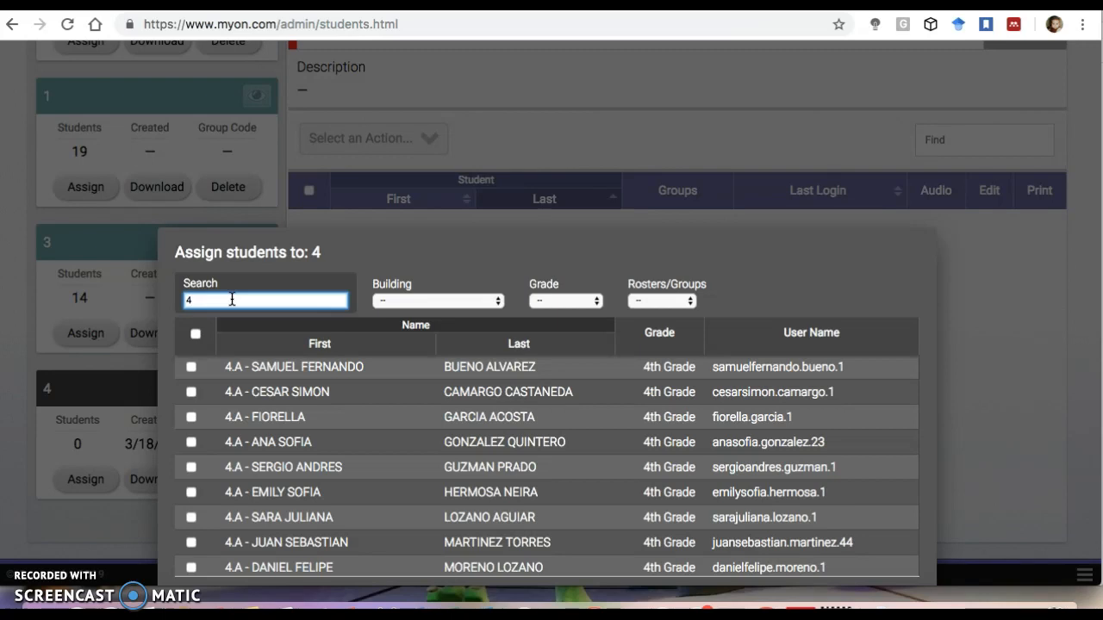
pyautogui.scroll(5, 232, 299)
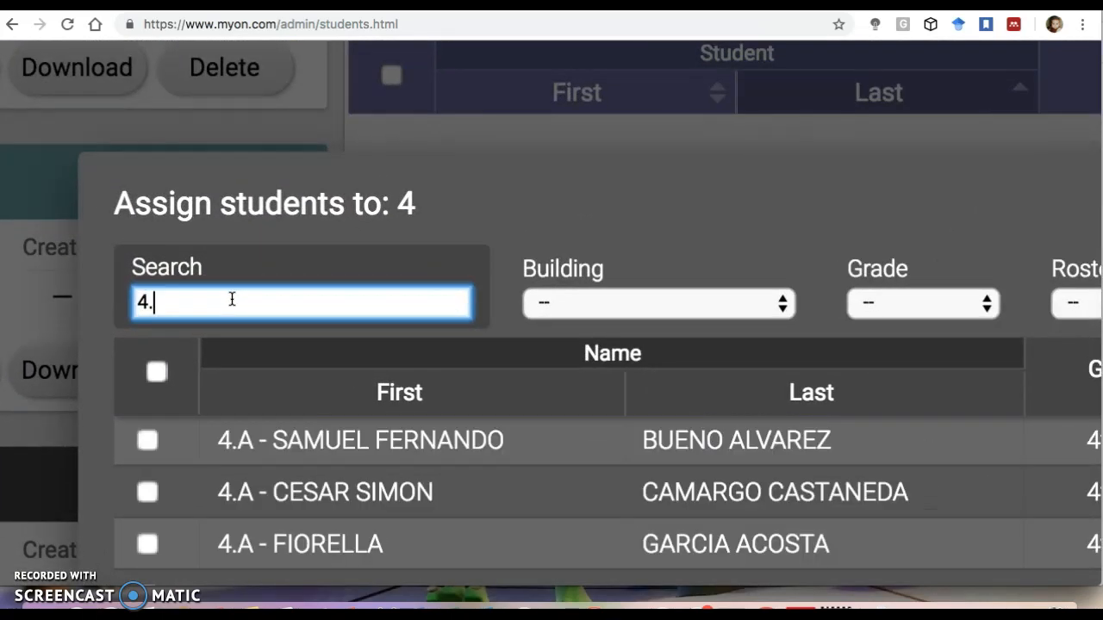
pyautogui.write('a')
pyautogui.click(222, 310)
pyautogui.write('b')
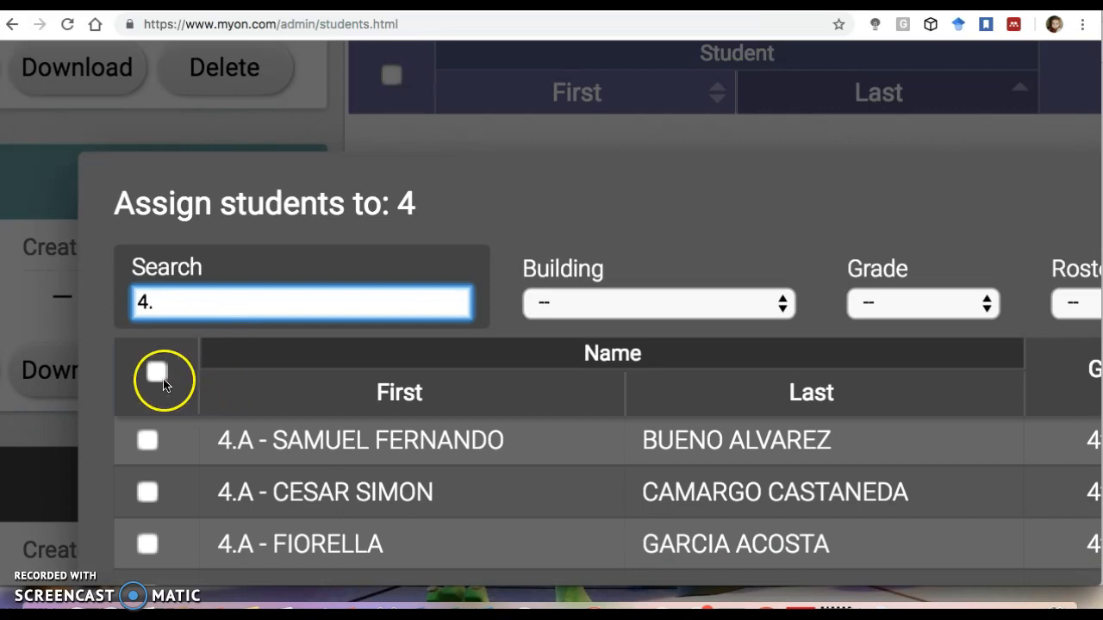
# Select all the listed 4.A students and apply them to group 4.
pyautogui.click(158, 372)
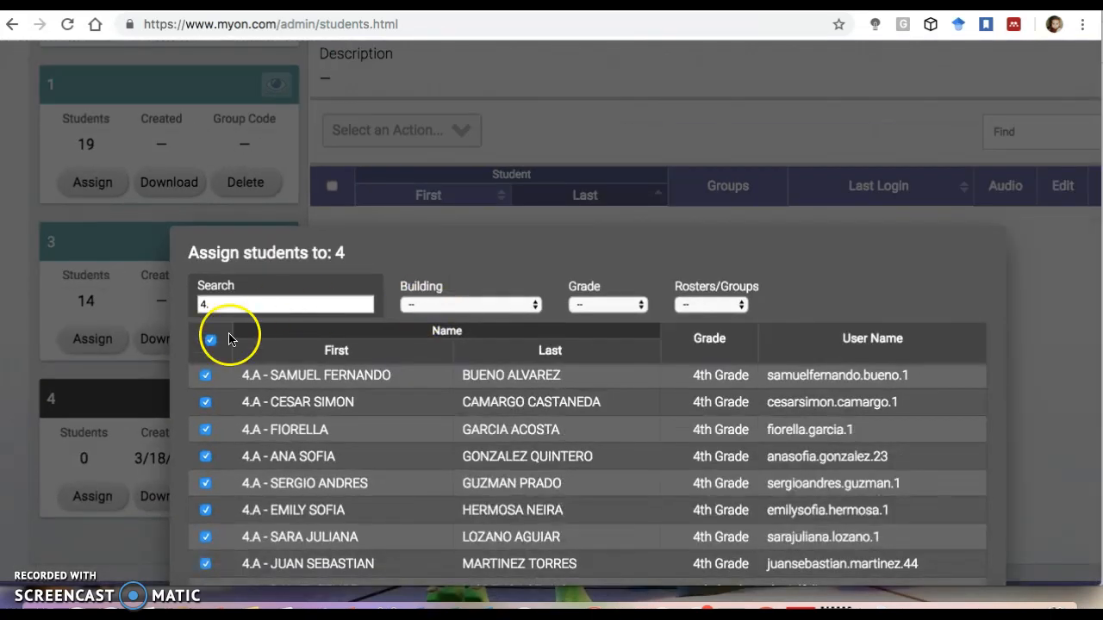
pyautogui.click(212, 342)
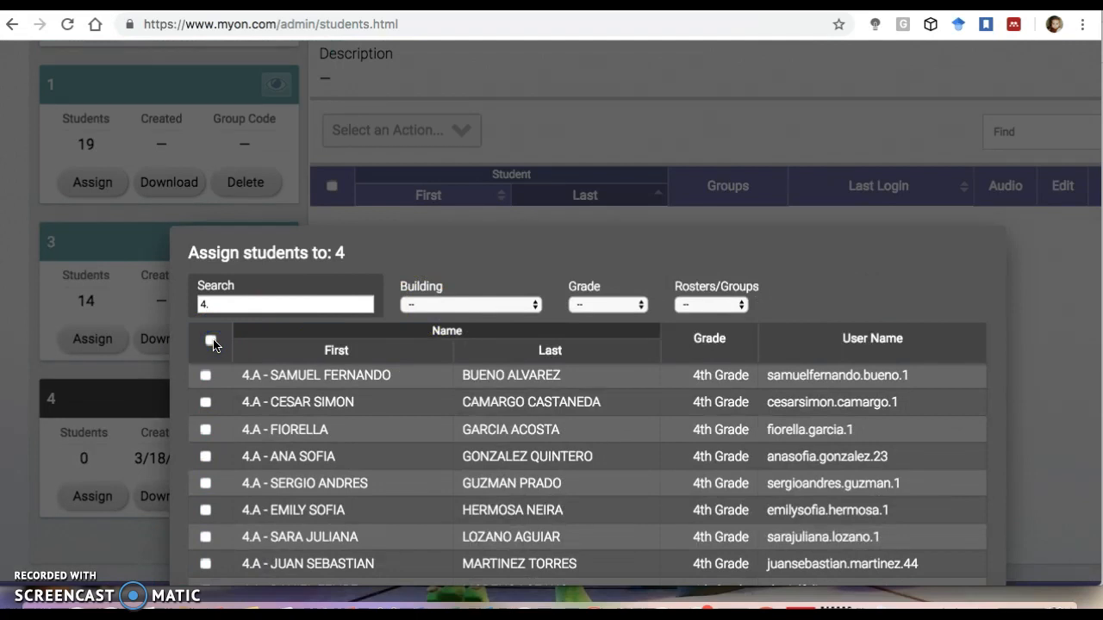
pyautogui.click(212, 342)
pyautogui.scroll(-5, 399, 405)
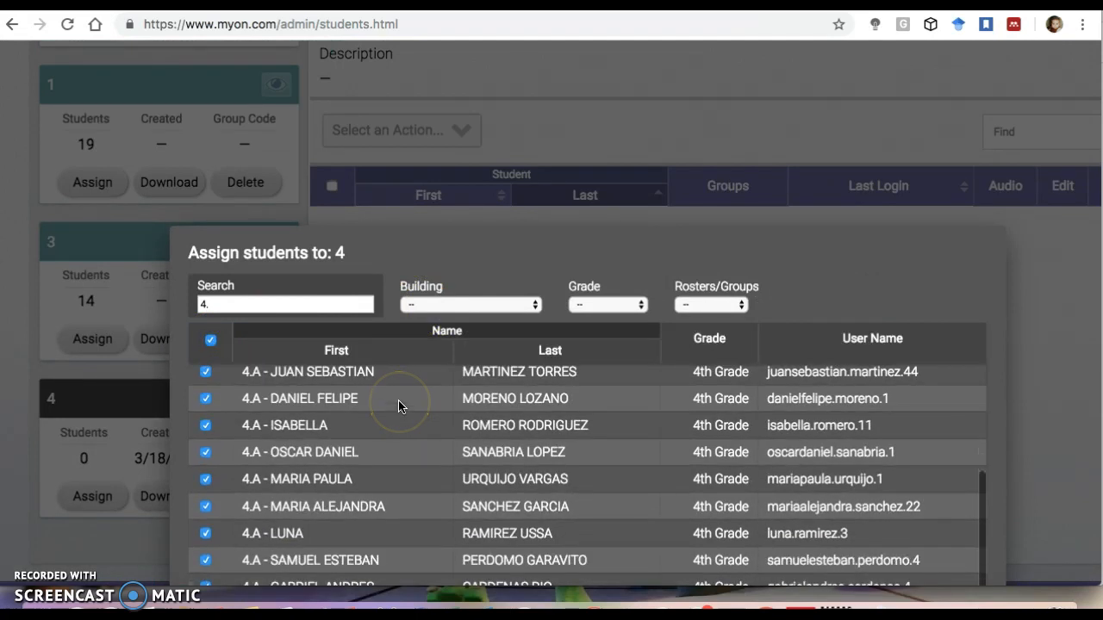
pyautogui.scroll(-1, 482, 382)
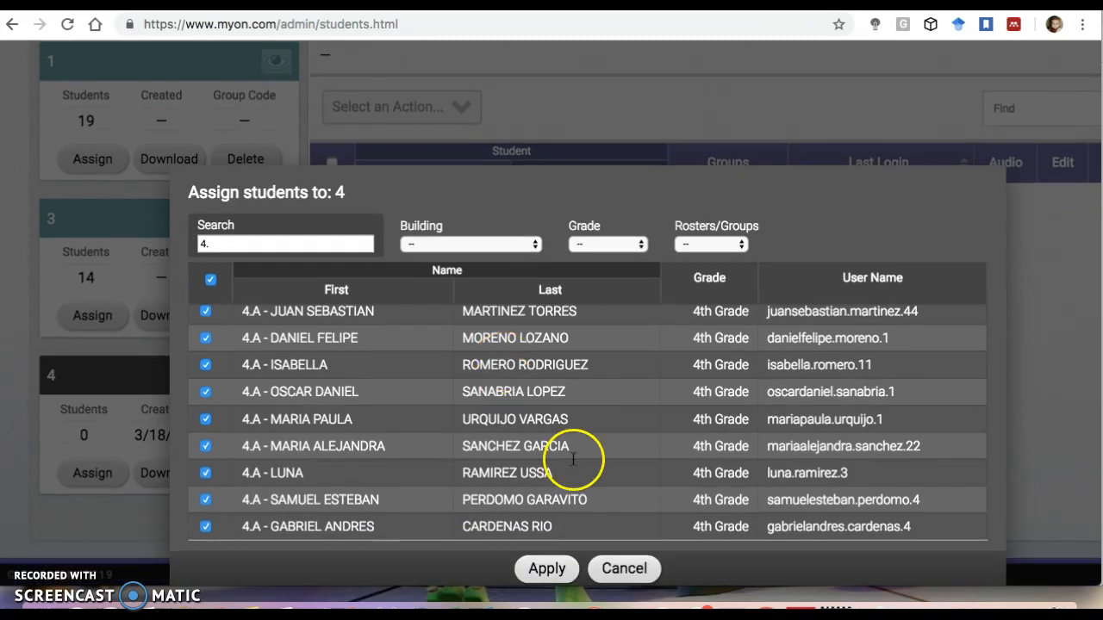
pyautogui.click(546, 569)
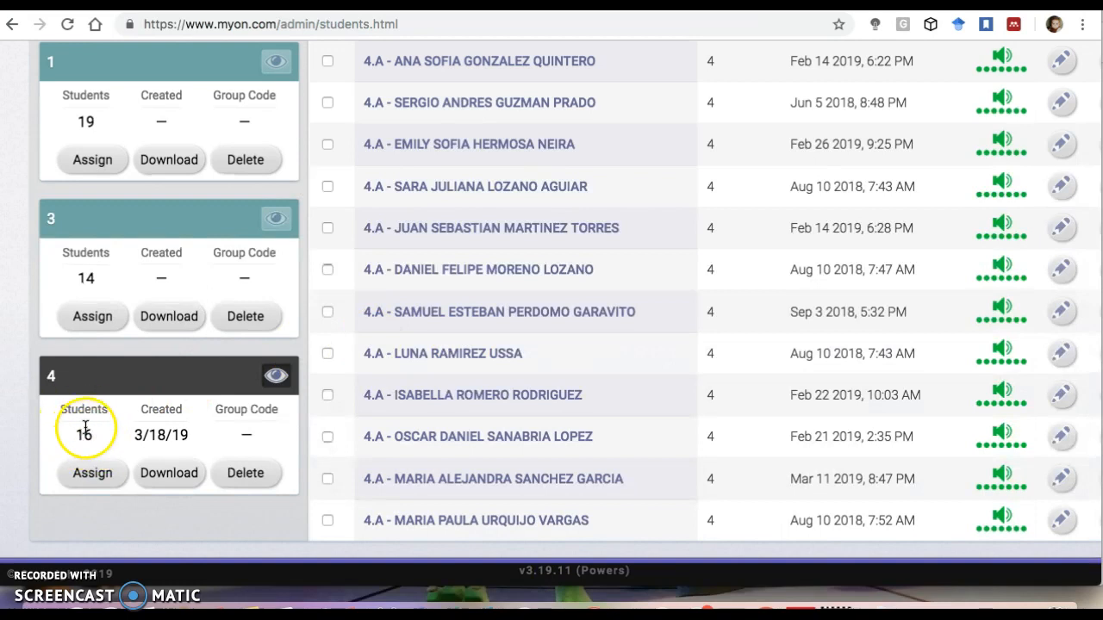
# Create a new project titled The Animals.
pyautogui.scroll(6, 500, 312)
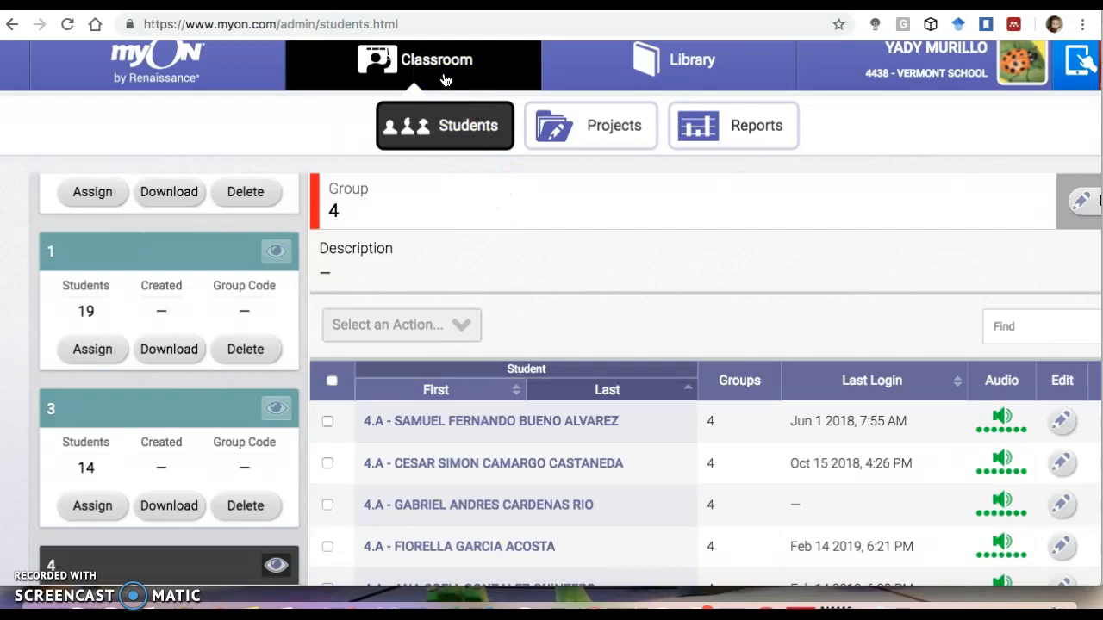
pyautogui.click(625, 128)
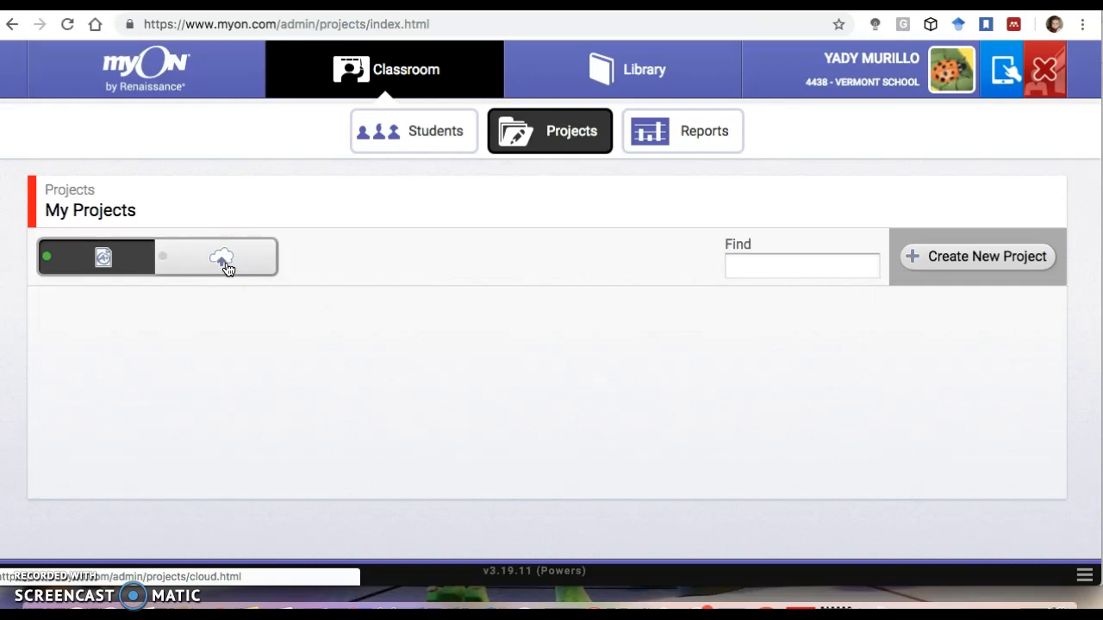
pyautogui.click(984, 256)
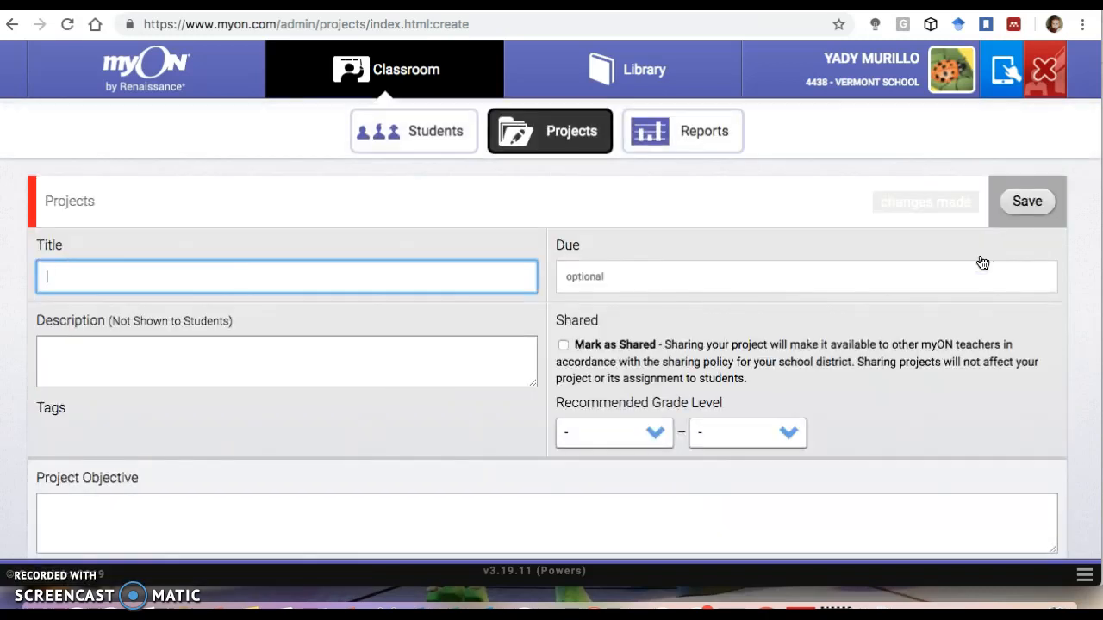
pyautogui.scroll(1, 192, 269)
pyautogui.hscroll(-1, 192, 268)
pyautogui.scroll(-1, 192, 268)
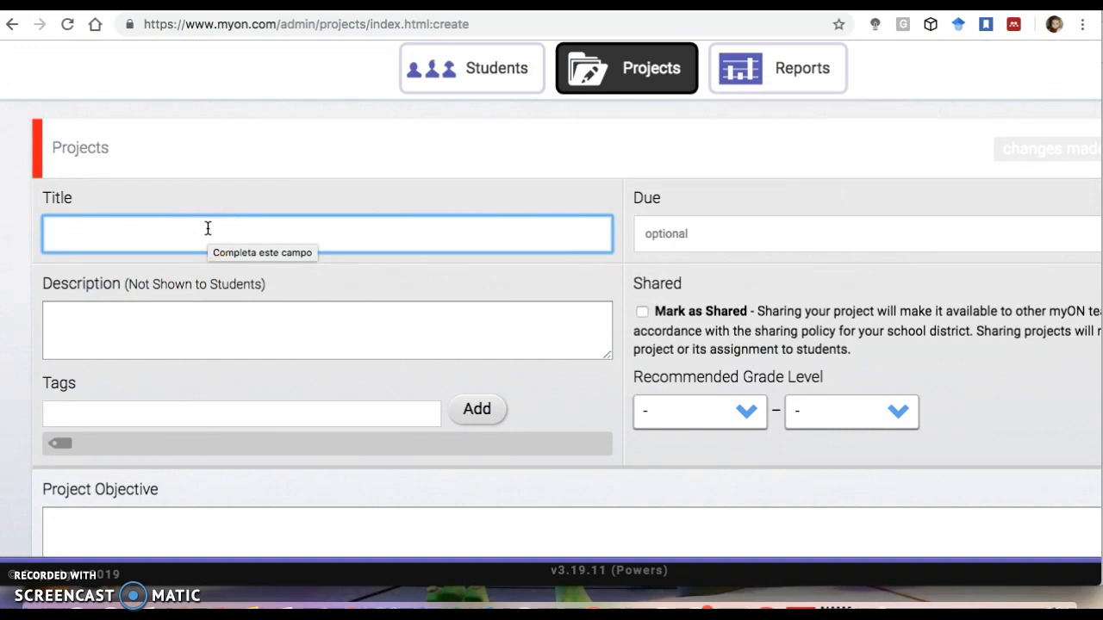
pyautogui.write('The')
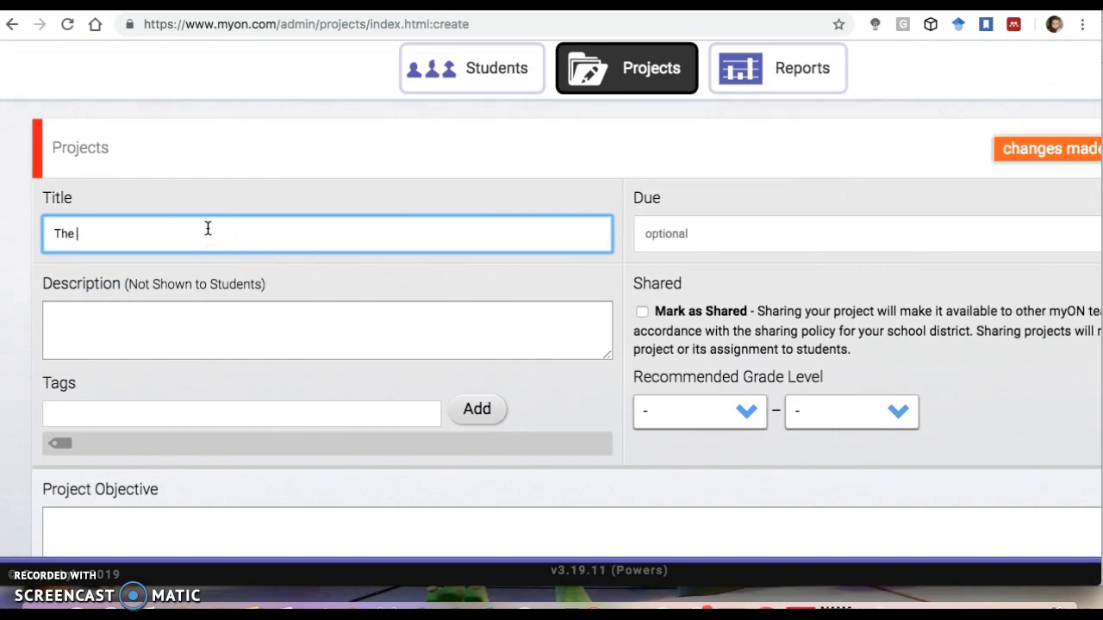
pyautogui.write(' Anmimals')
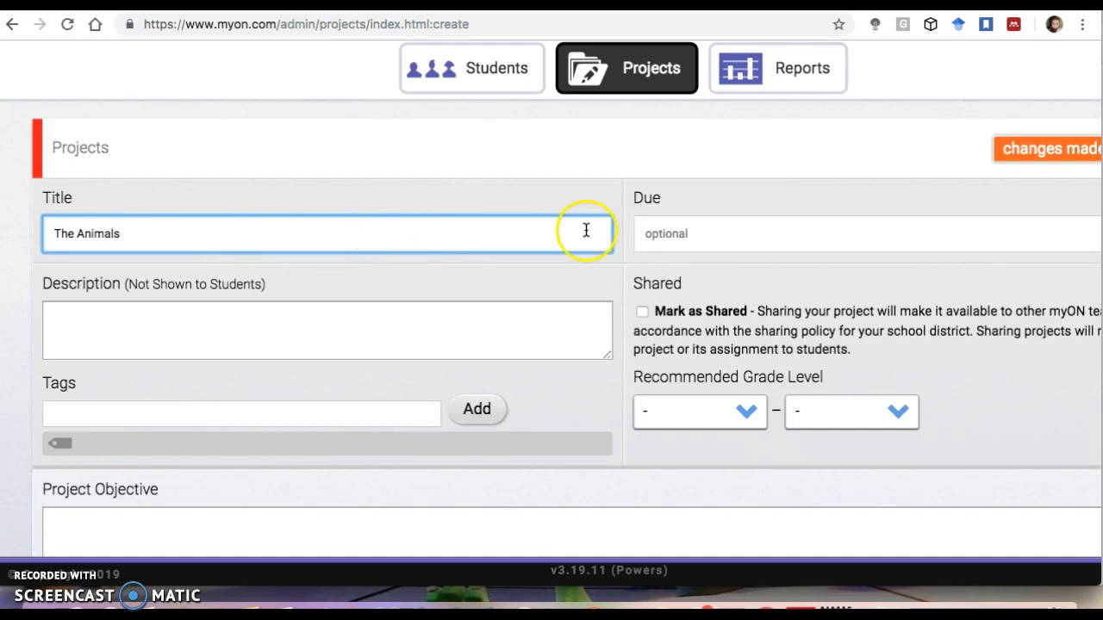
# Set the project's due date to 2019-03-30 and mark the project as shared.
pyautogui.click(670, 203)
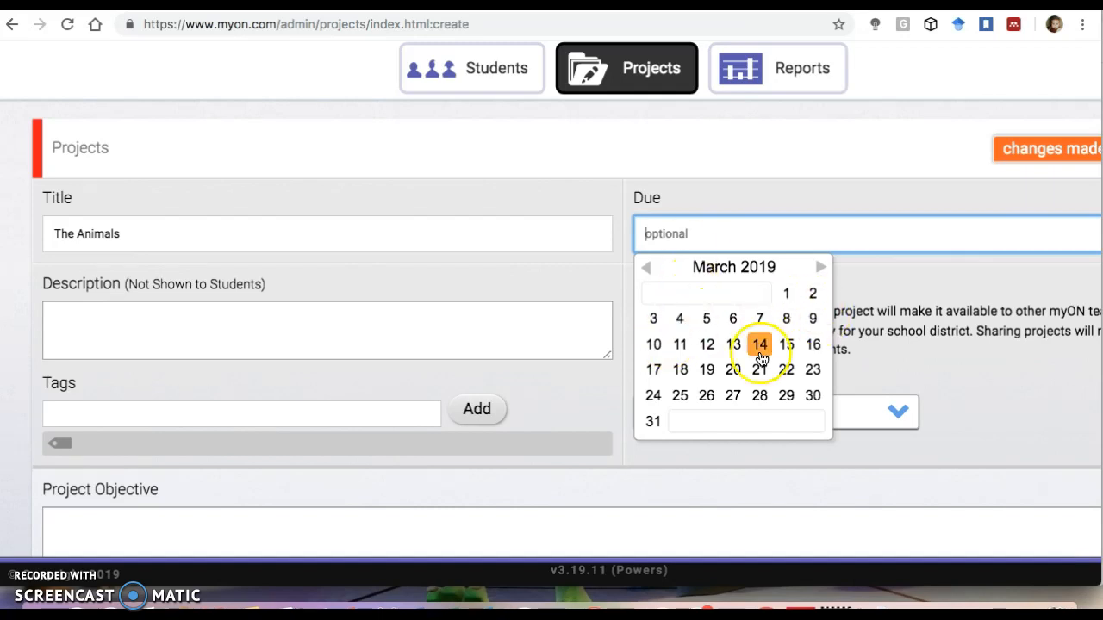
pyautogui.click(813, 397)
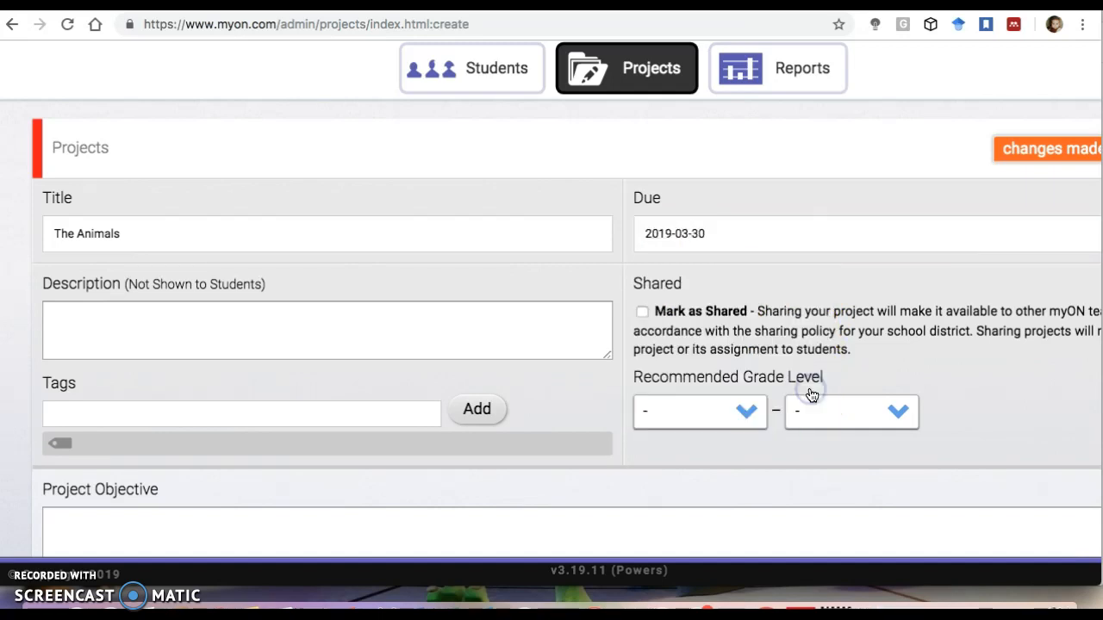
pyautogui.click(702, 234)
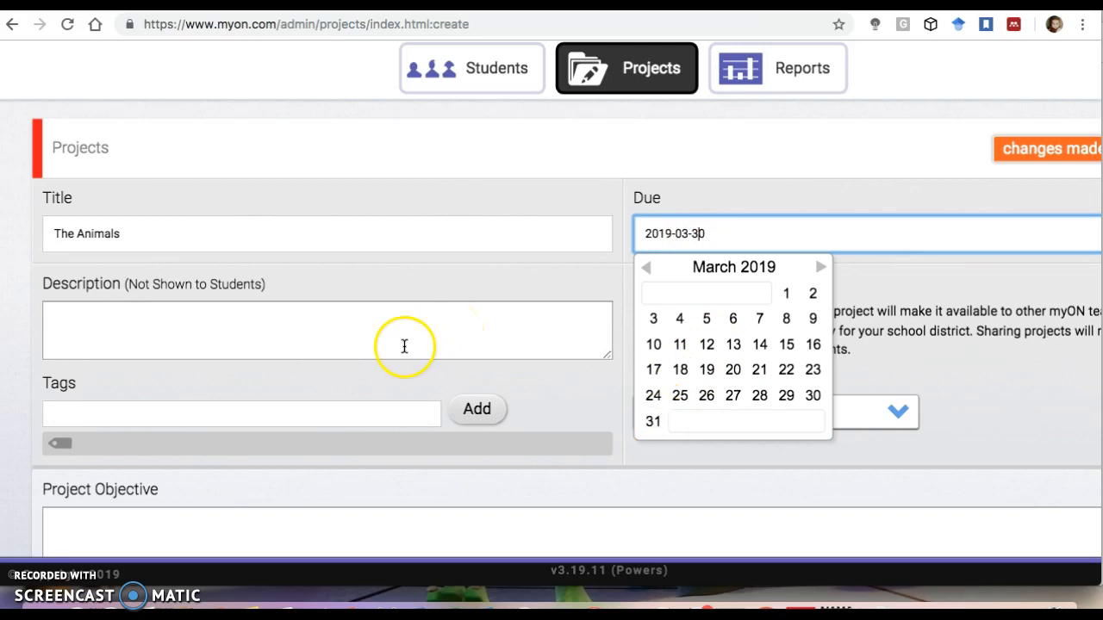
pyautogui.scroll(-1, 404, 345)
pyautogui.click(373, 298)
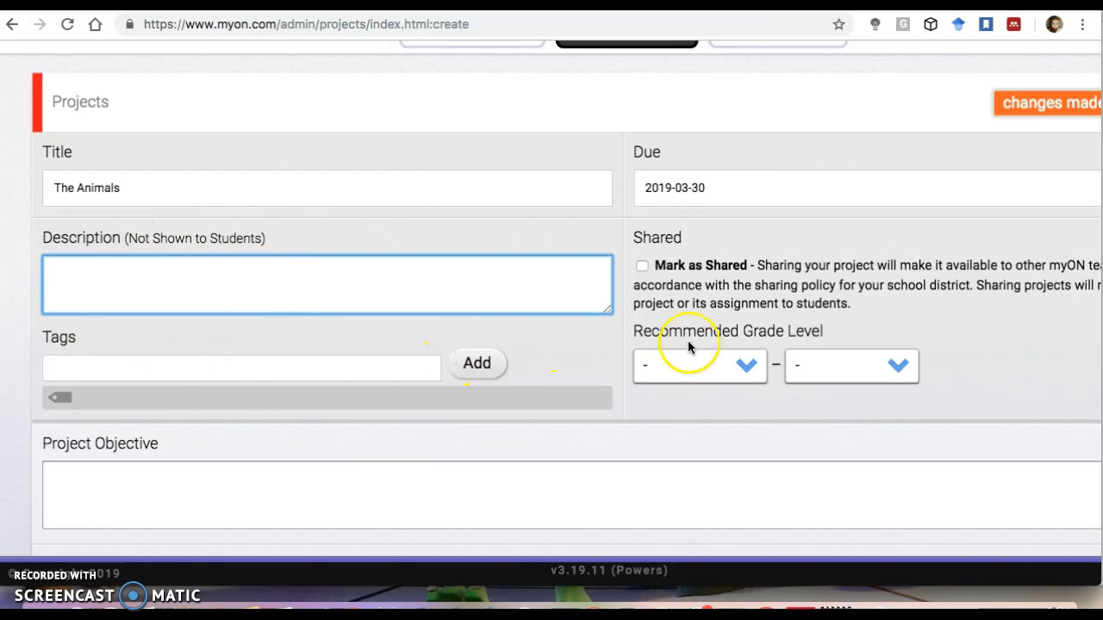
pyautogui.click(642, 267)
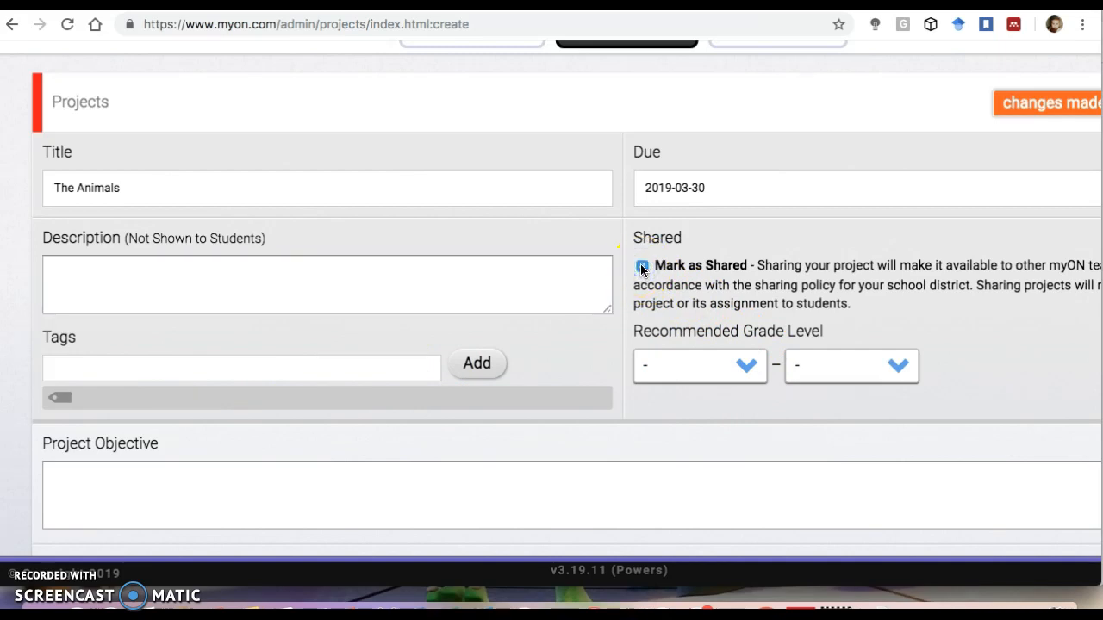
# Clear the Mark as Shared option on the project.
pyautogui.click(642, 266)
pyautogui.scroll(-3, 546, 419)
pyautogui.click(406, 335)
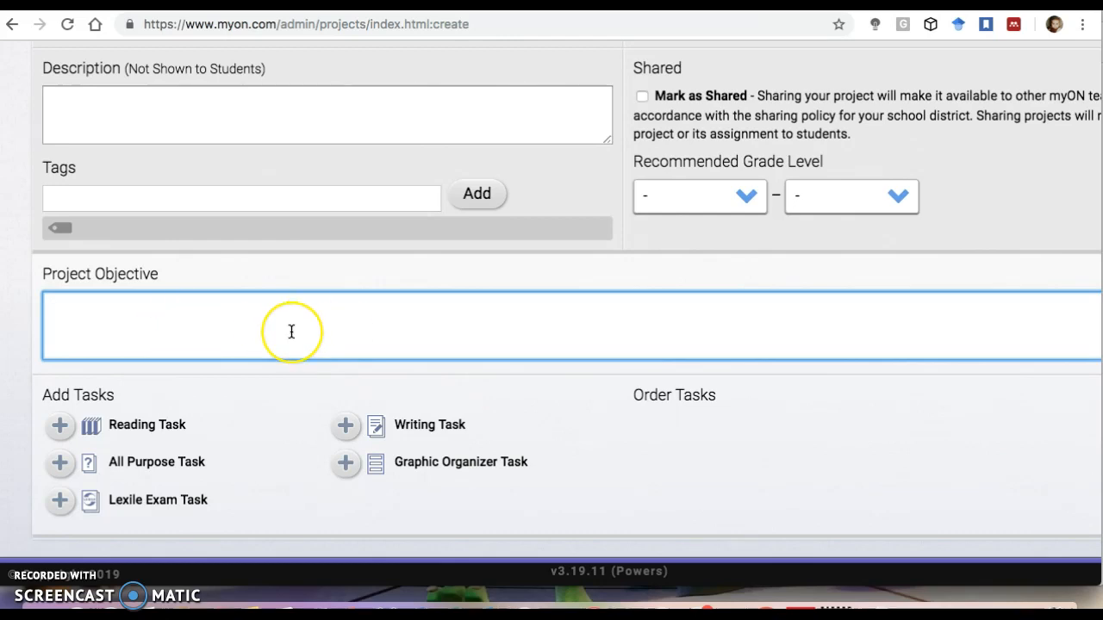
pyautogui.scroll(2, 291, 331)
pyautogui.scroll(-2, 291, 331)
pyautogui.hscroll(-2, 290, 330)
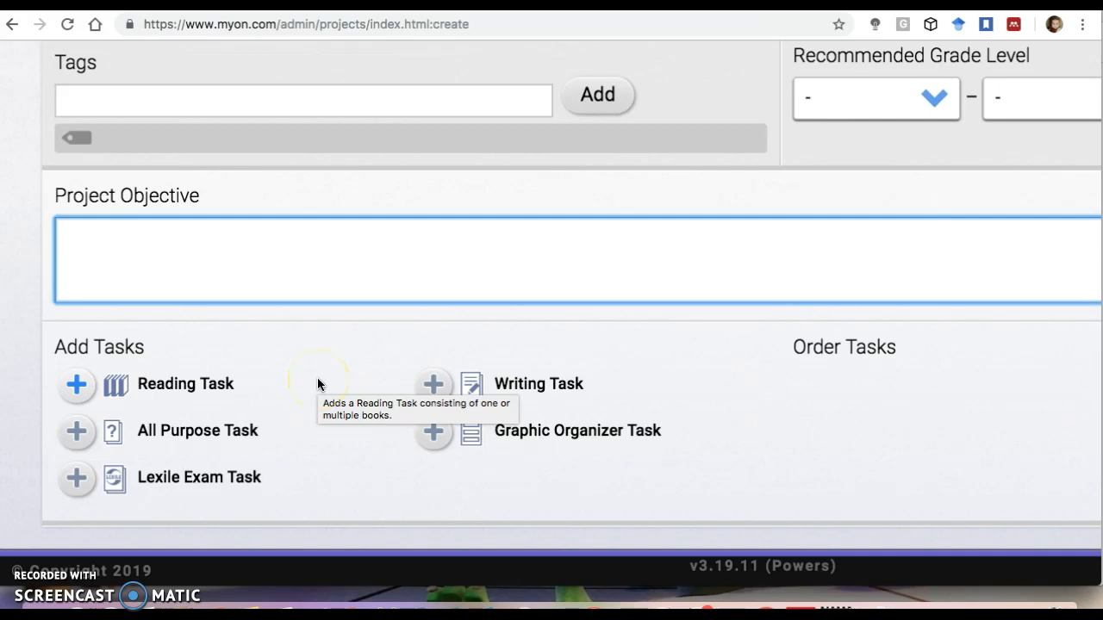
# Add a reading task to the project and title it The Animals.
pyautogui.click(77, 385)
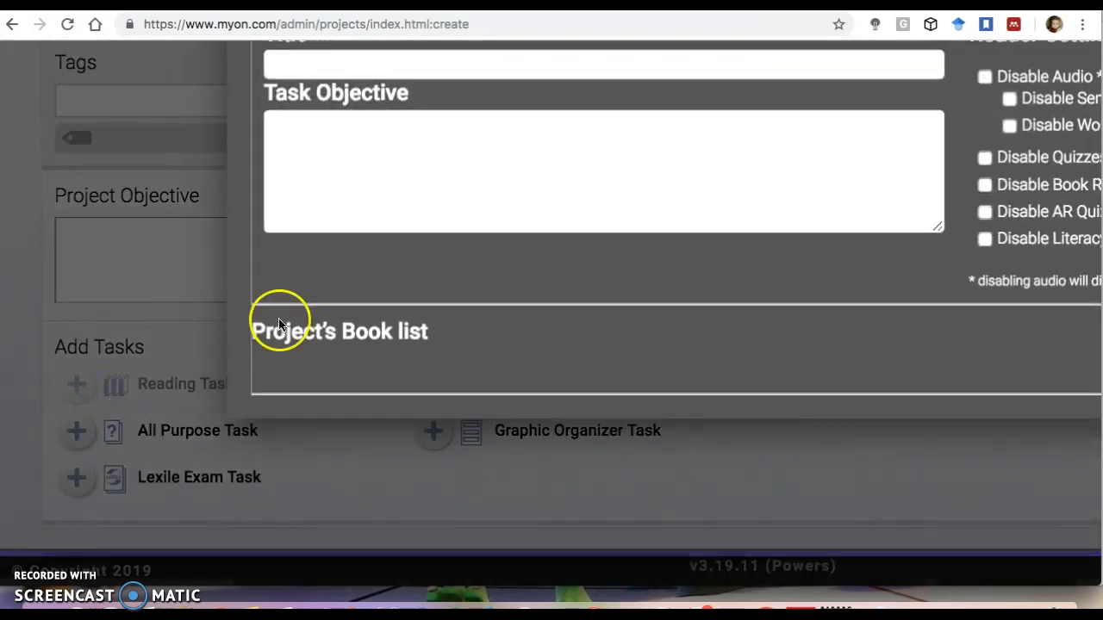
pyautogui.hscroll(4, 405, 313)
pyautogui.scroll(1, 405, 313)
pyautogui.hscroll(-3, 405, 312)
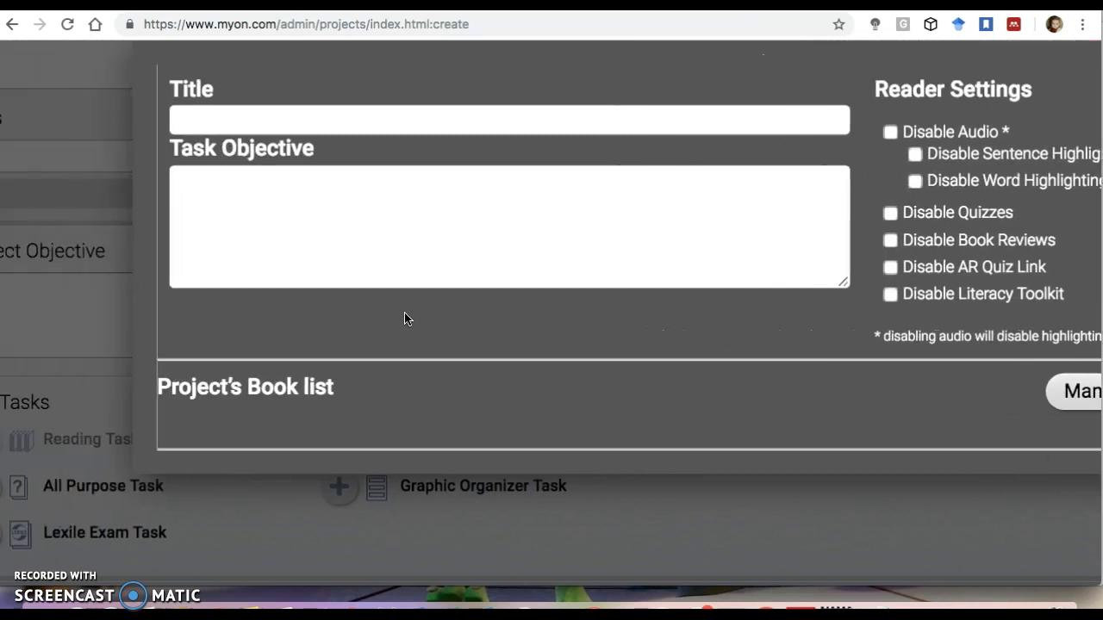
pyautogui.hscroll(-1, 407, 319)
pyautogui.click(271, 111)
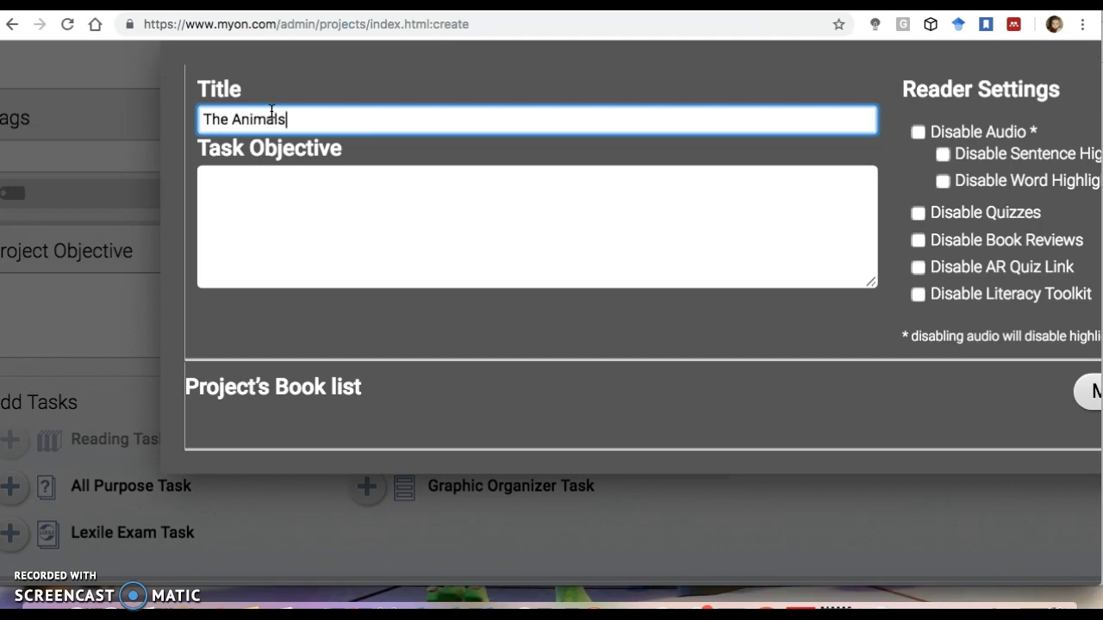
pyautogui.scroll(-1, 416, 129)
pyautogui.hscroll(1, 416, 128)
pyautogui.scroll(3, 416, 129)
pyautogui.hscroll(1, 416, 130)
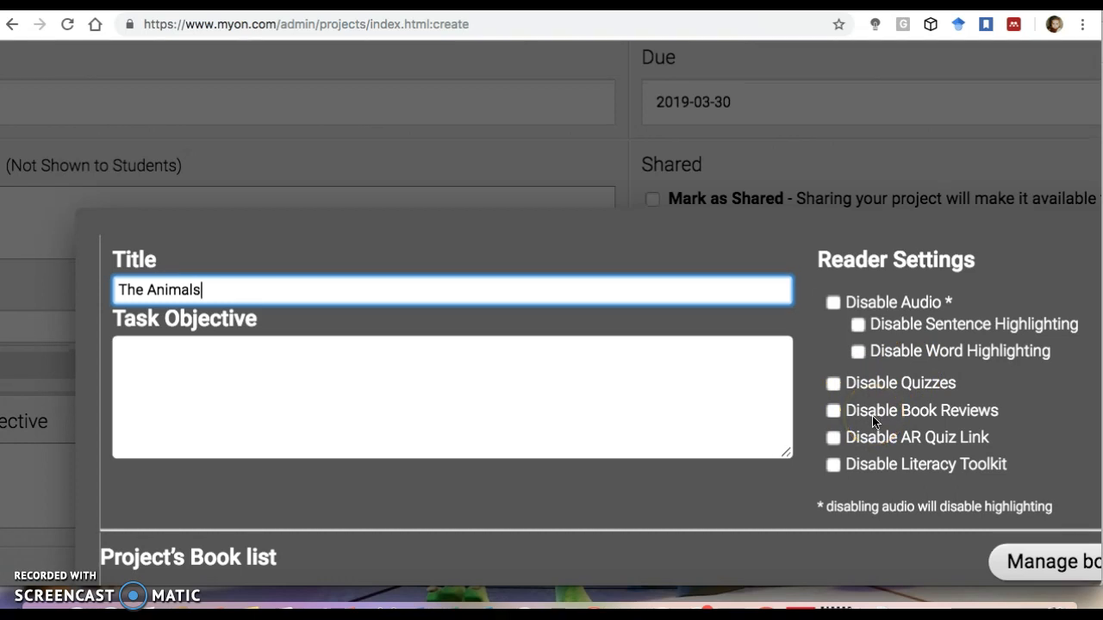
pyautogui.scroll(-1, 874, 421)
pyautogui.hscroll(1, 874, 421)
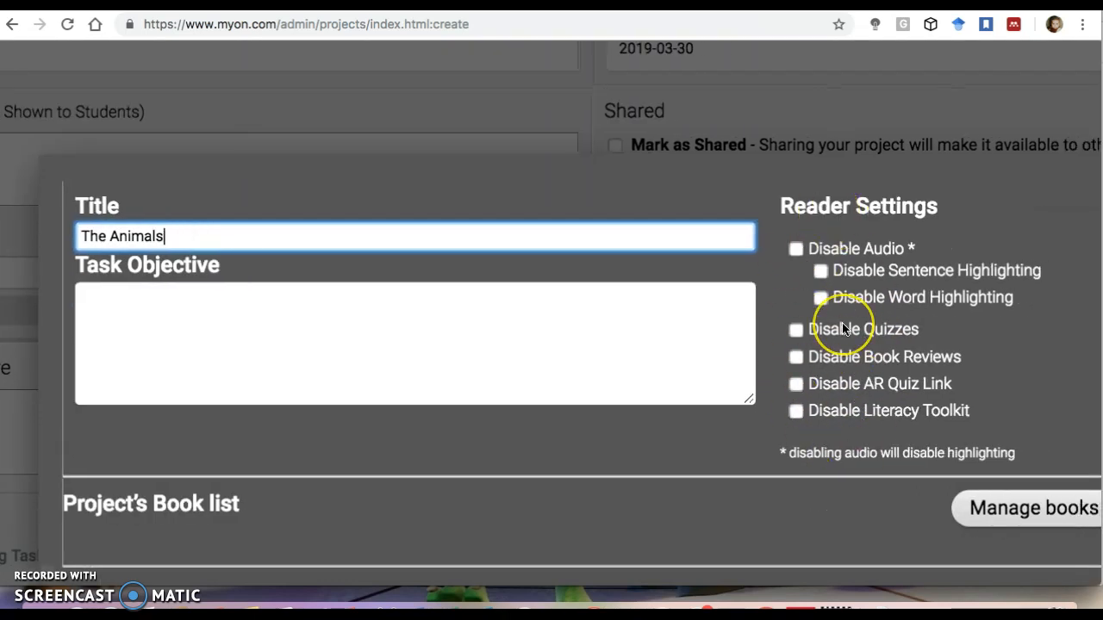
pyautogui.scroll(-2, 753, 254)
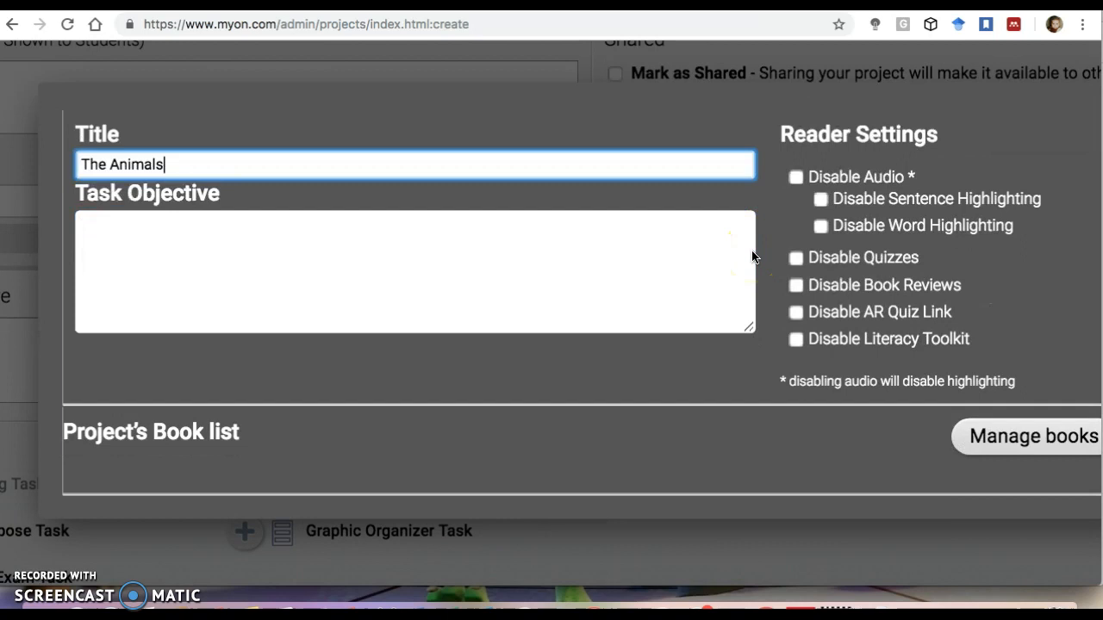
# Open the task's book manager and run a book search without any filters.
pyautogui.click(997, 442)
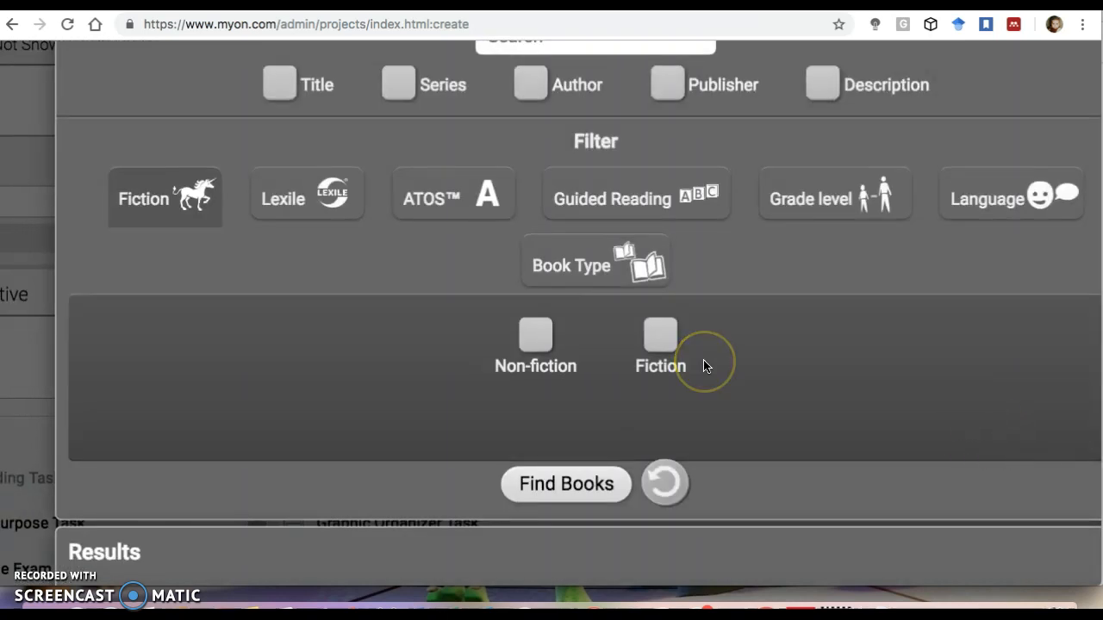
pyautogui.scroll(3, 704, 366)
pyautogui.scroll(-5, 704, 367)
pyautogui.scroll(5, 704, 366)
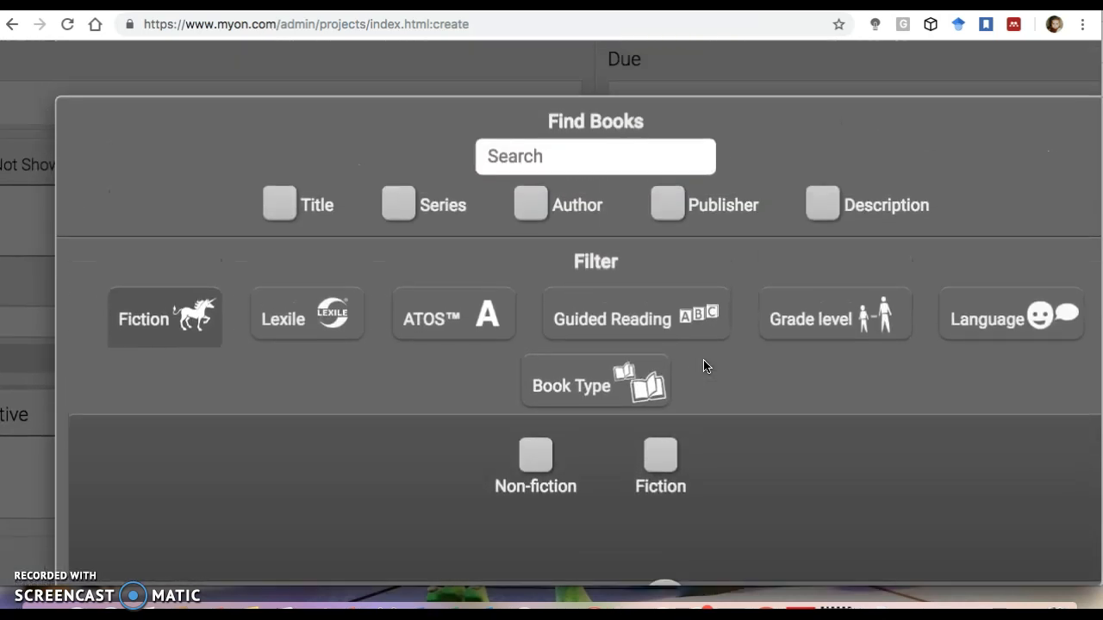
pyautogui.scroll(-4, 704, 366)
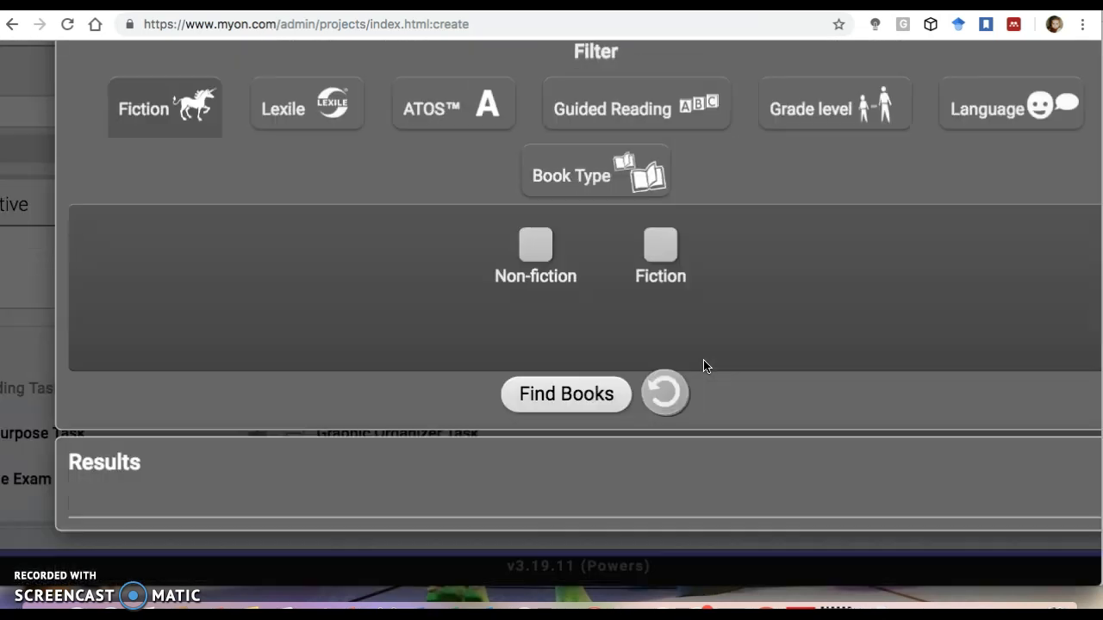
pyautogui.click(555, 403)
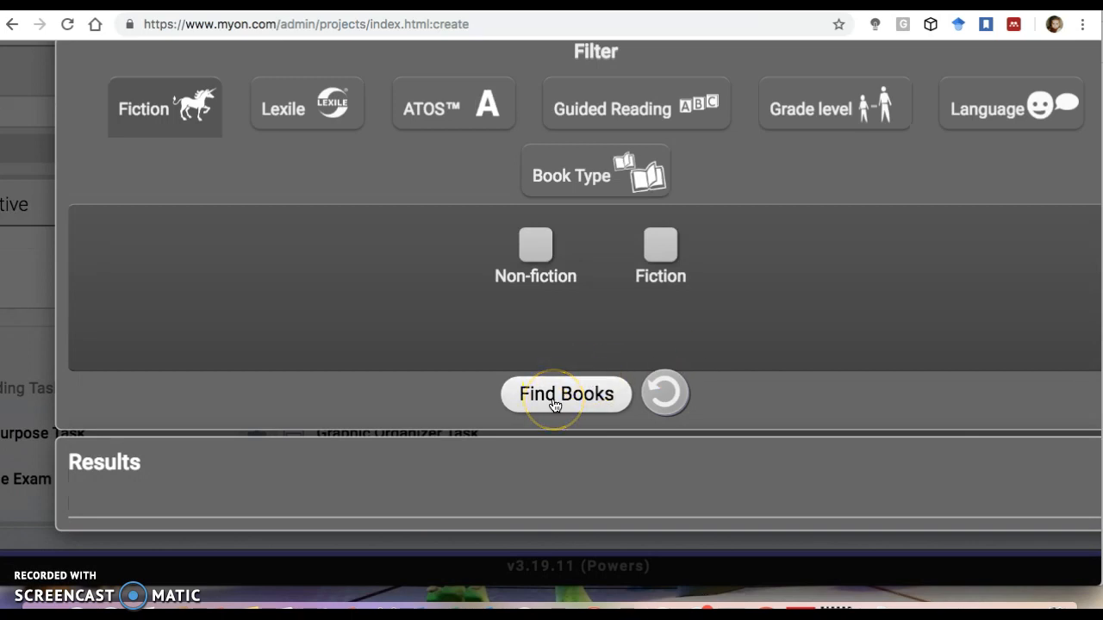
pyautogui.click(556, 403)
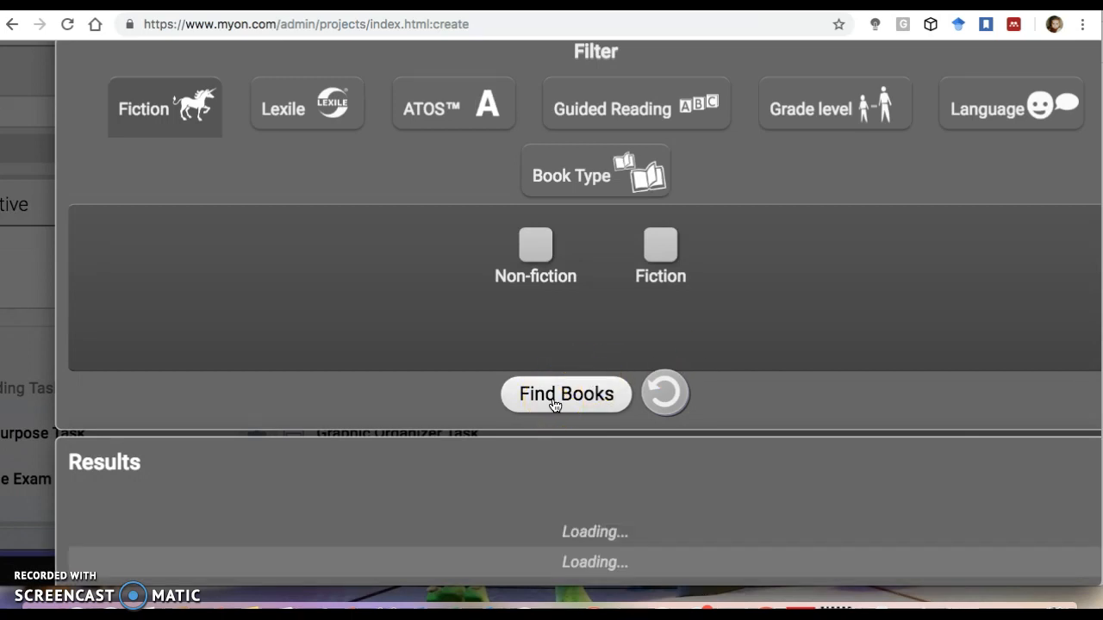
pyautogui.scroll(-4, 556, 405)
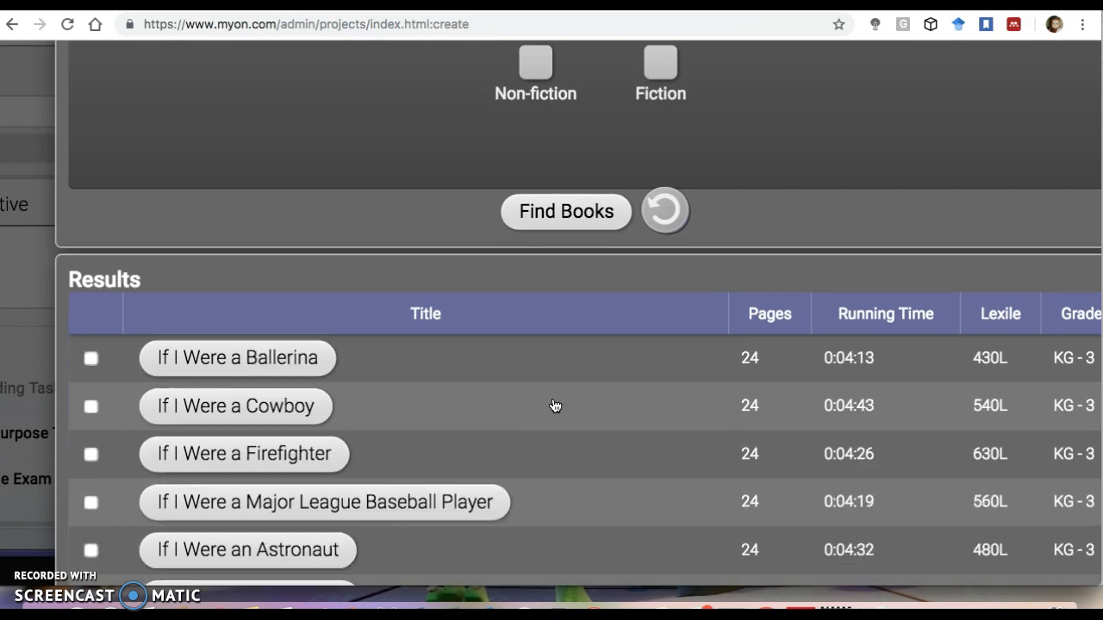
pyautogui.scroll(4, 555, 405)
pyautogui.click(561, 278)
pyautogui.scroll(5, 563, 280)
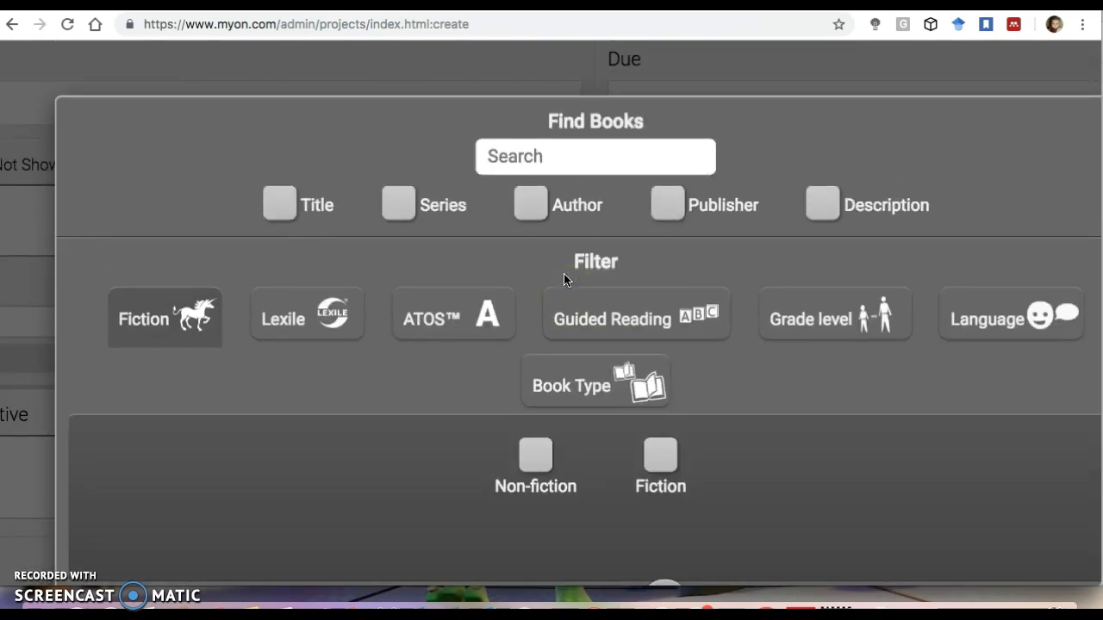
# Search the books for anim and add Disgusting Animals to the task's book list.
pyautogui.click(564, 164)
pyautogui.click(565, 163)
pyautogui.write('animals')
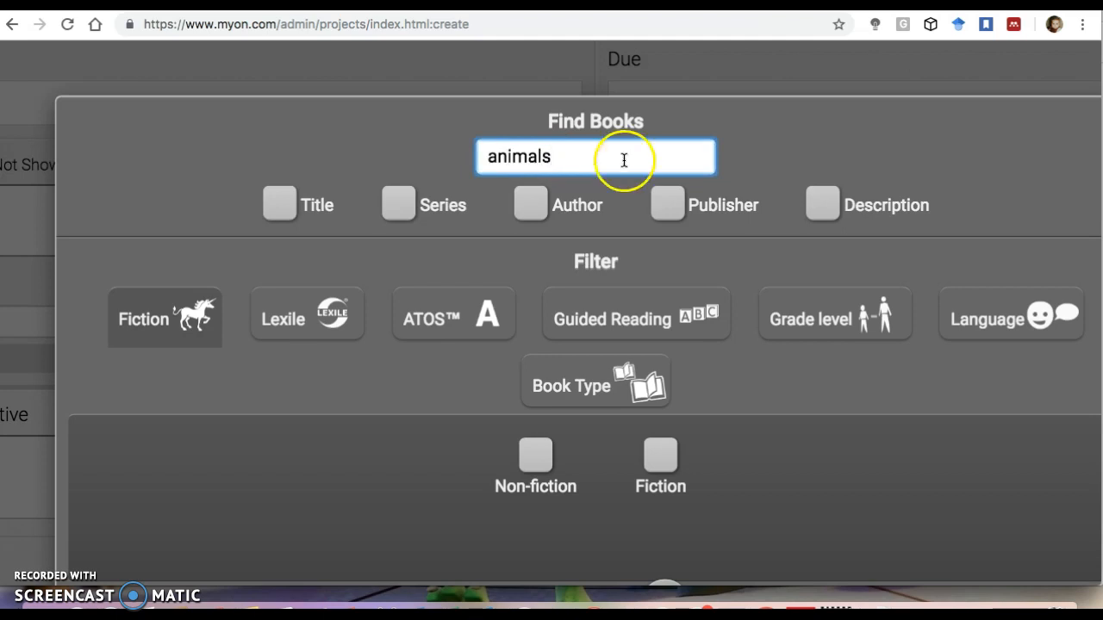
pyautogui.scroll(-3, 623, 155)
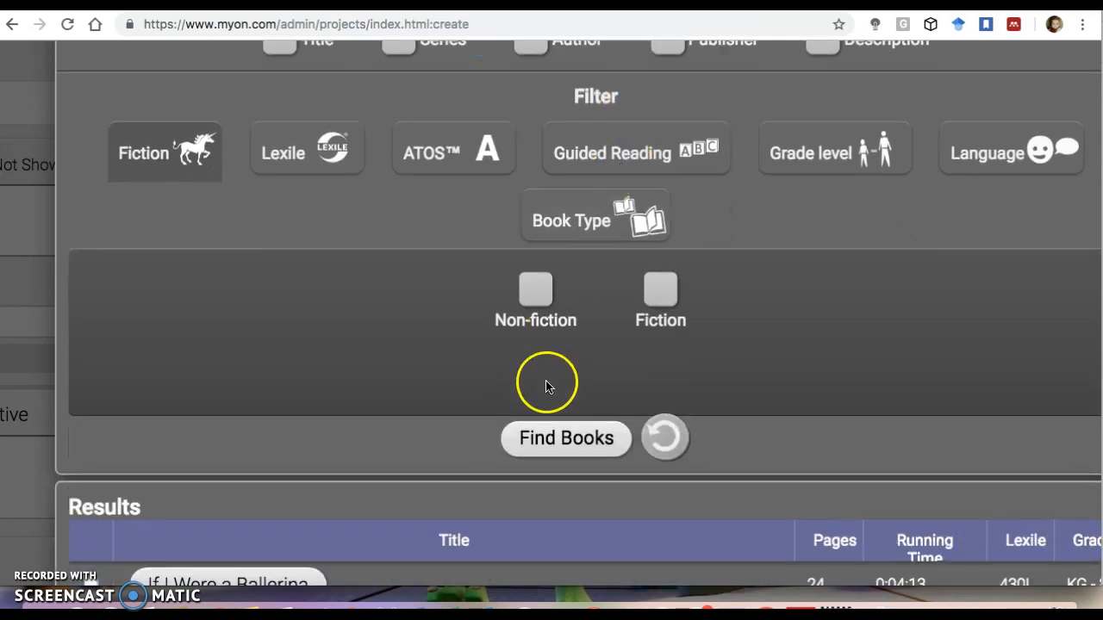
pyautogui.click(548, 436)
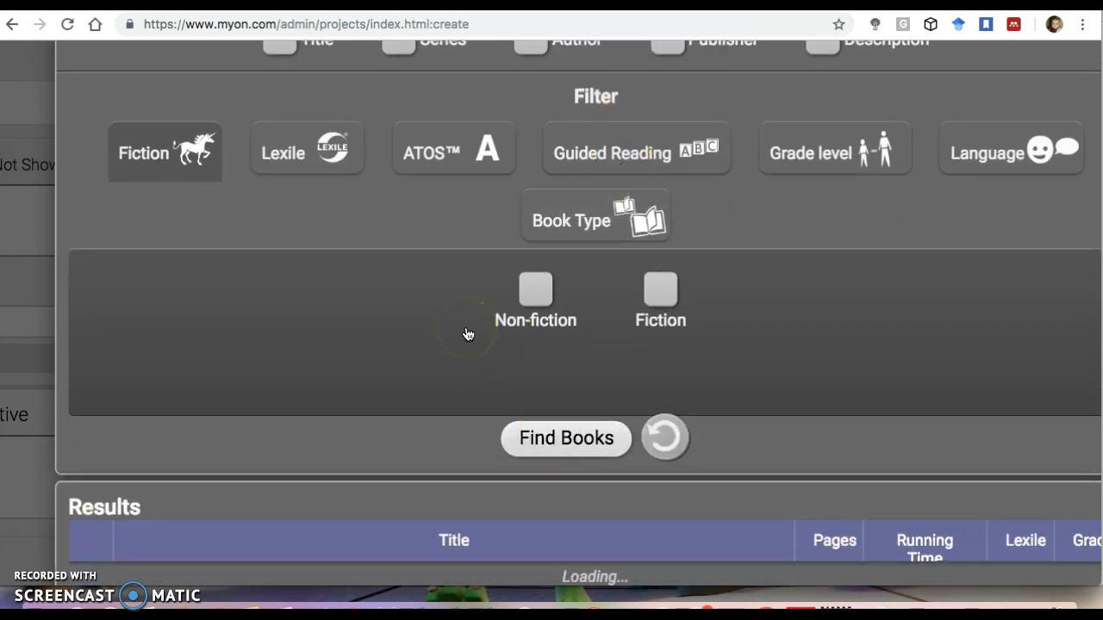
pyautogui.scroll(-5, 467, 334)
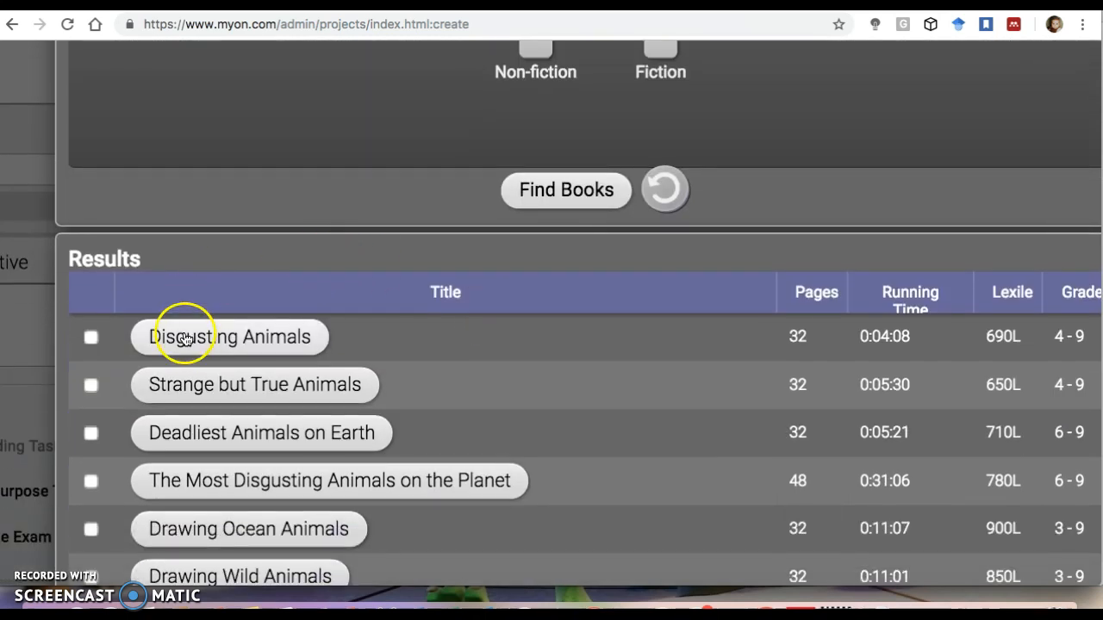
pyautogui.click(92, 339)
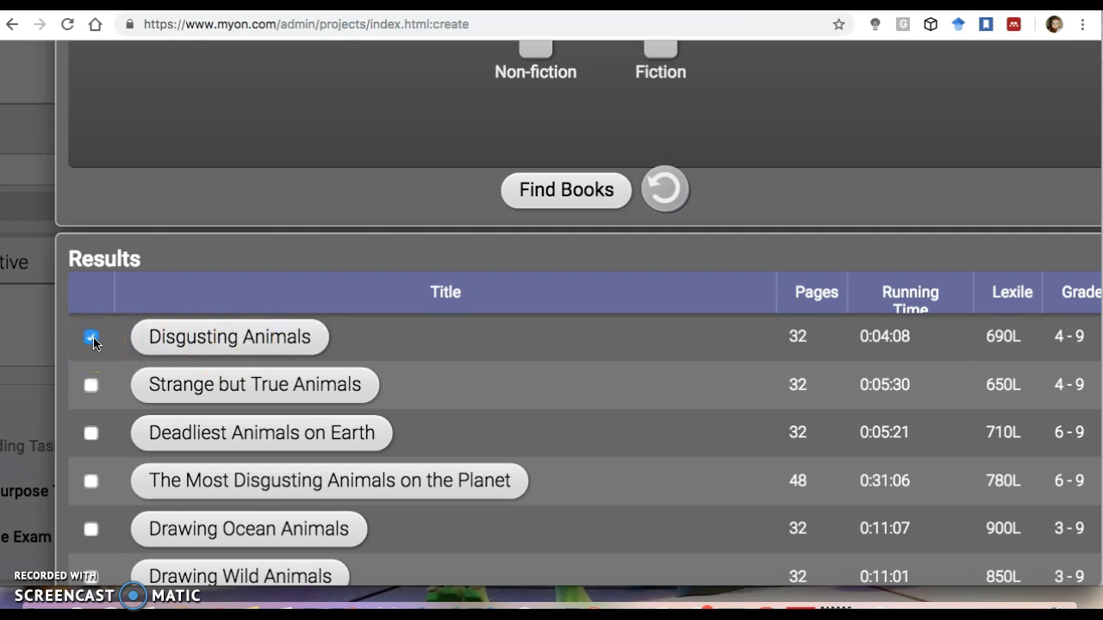
pyautogui.scroll(-3, 165, 321)
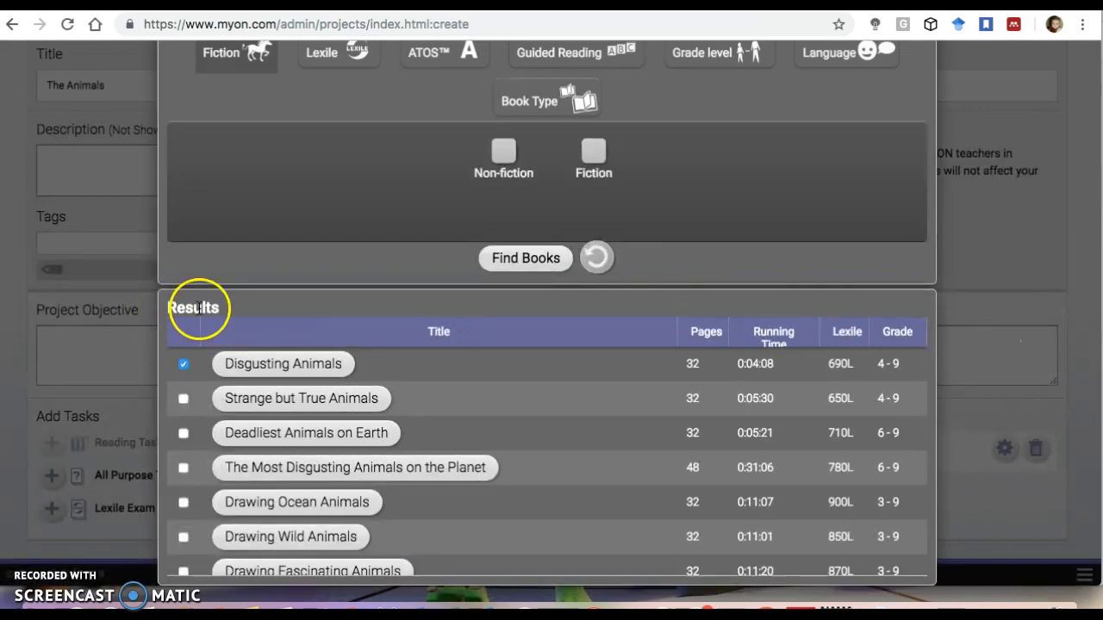
pyautogui.click(83, 266)
pyautogui.click(192, 386)
# Close the reading task settings with its book list in place.
pyautogui.scroll(5, 295, 440)
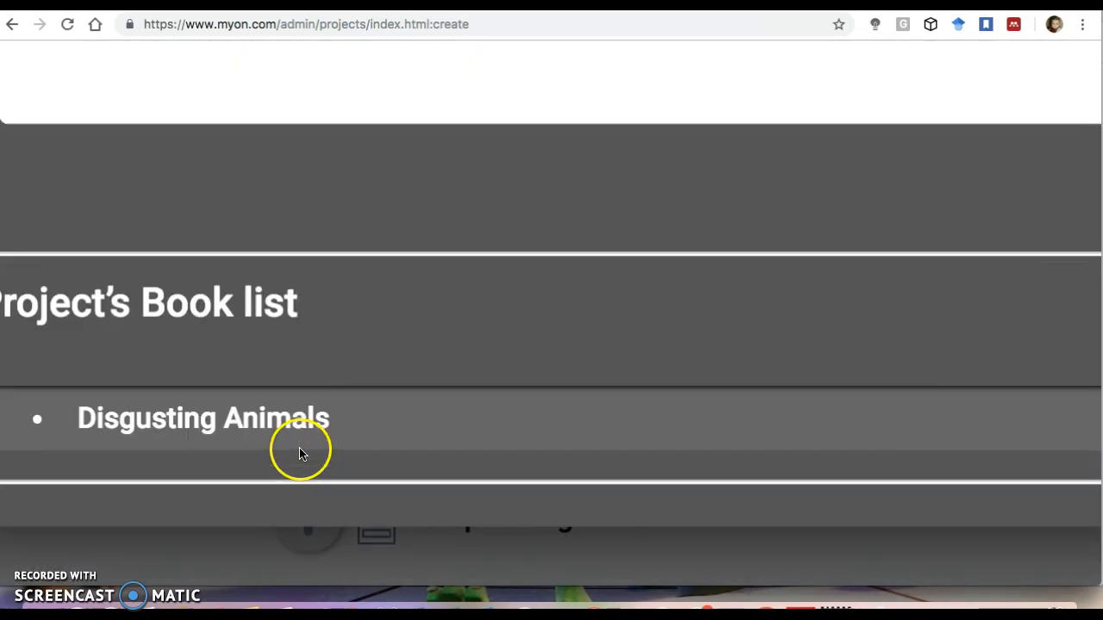
pyautogui.scroll(-5, 349, 433)
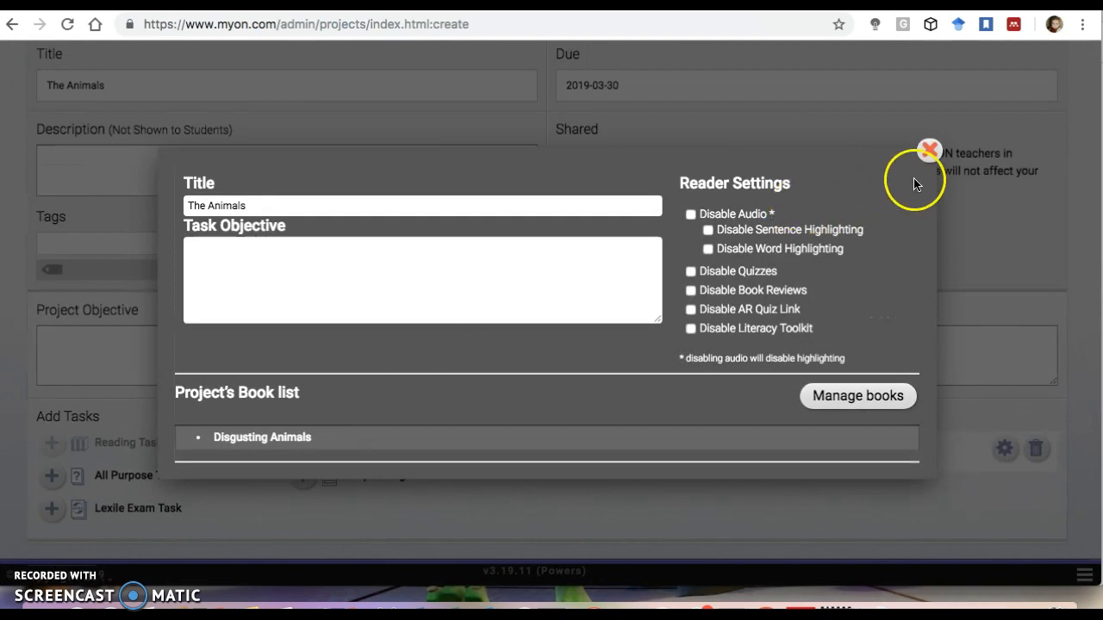
pyautogui.click(928, 151)
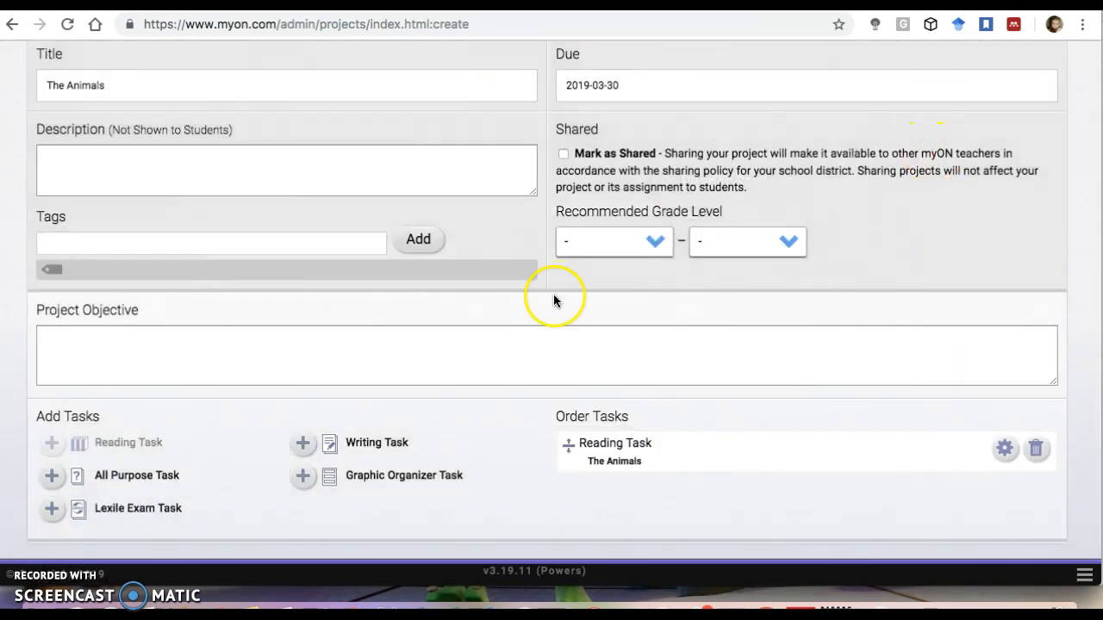
# Save The Animals project.
pyautogui.scroll(3, 613, 461)
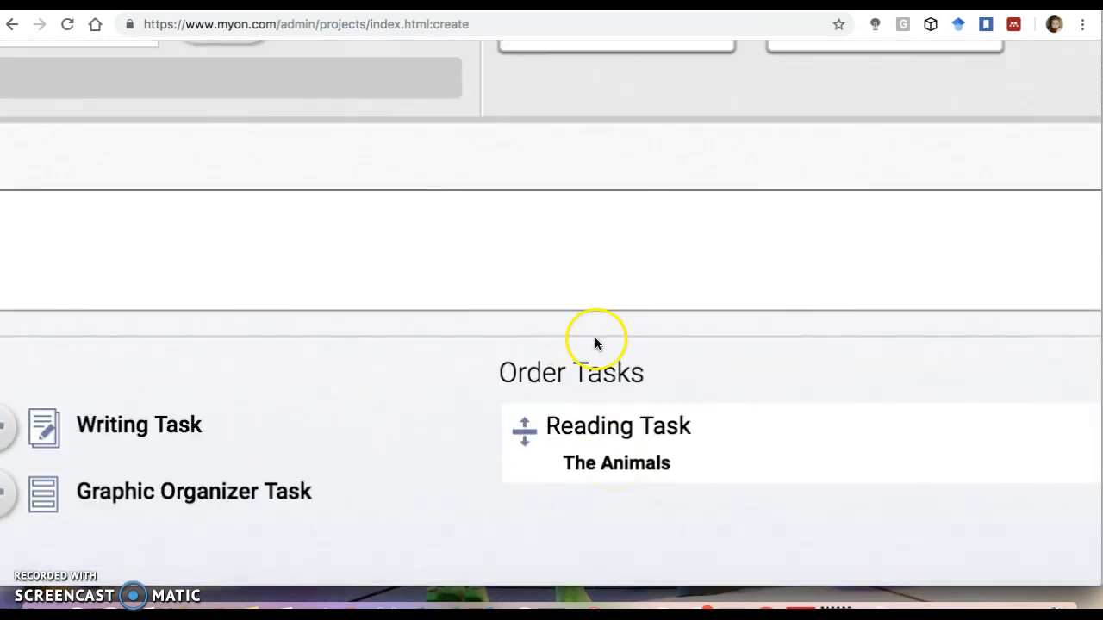
pyautogui.scroll(-3, 635, 470)
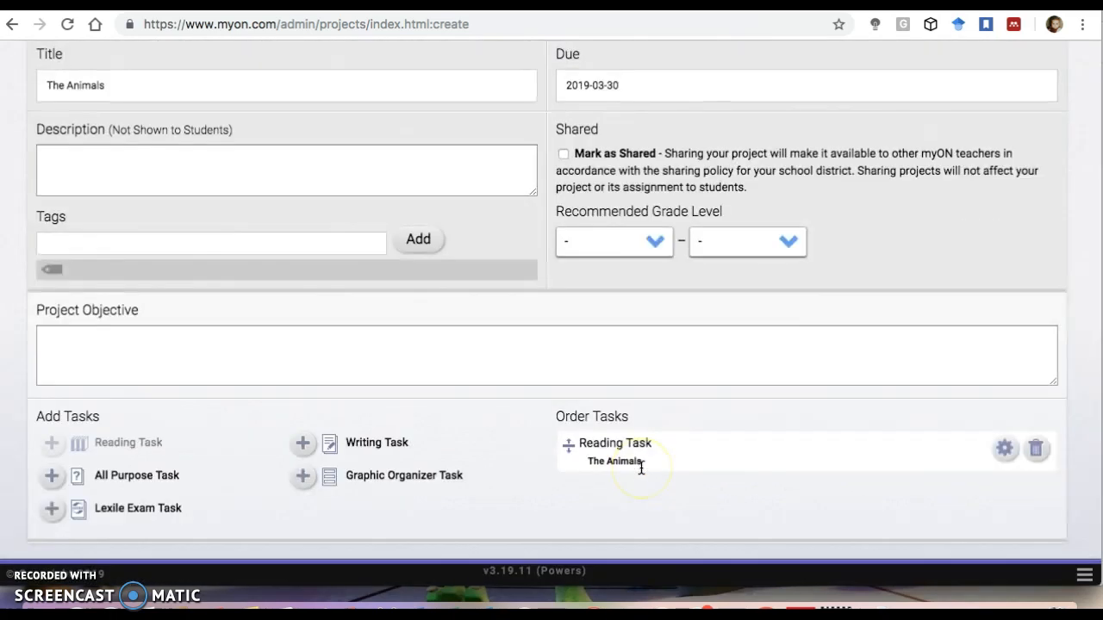
pyautogui.scroll(5, 641, 468)
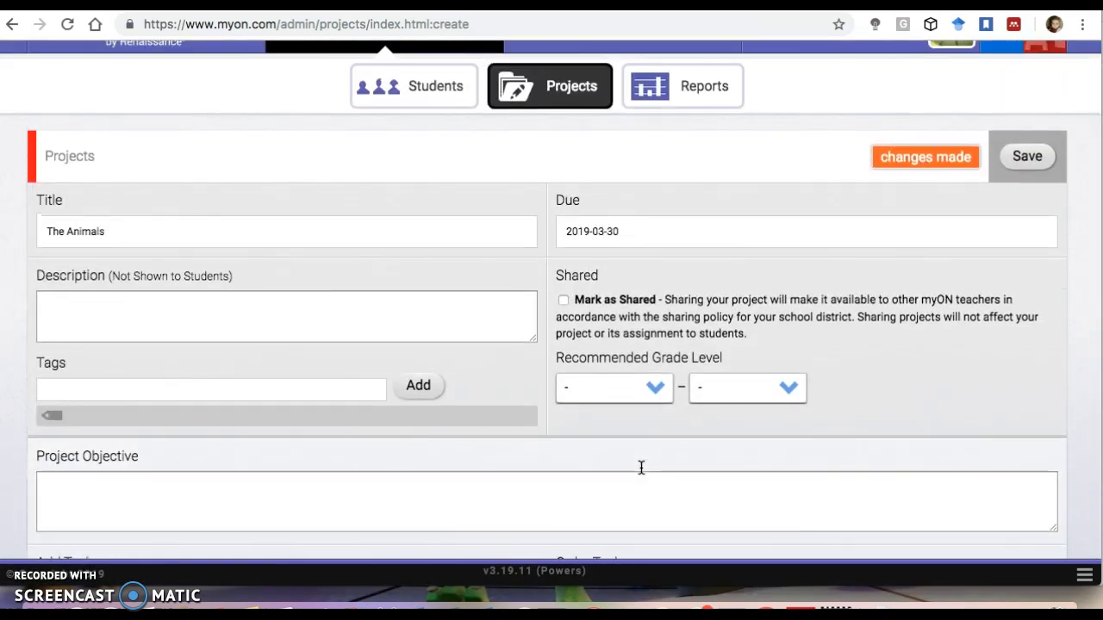
pyautogui.scroll(-2, 640, 468)
pyautogui.scroll(2, 640, 468)
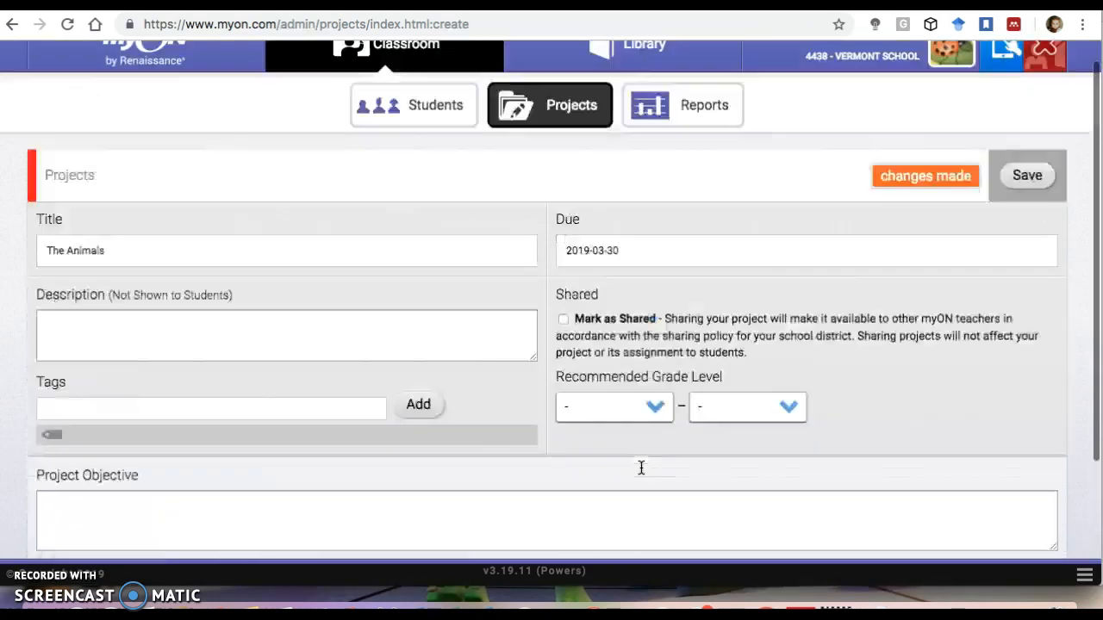
pyautogui.click(1029, 203)
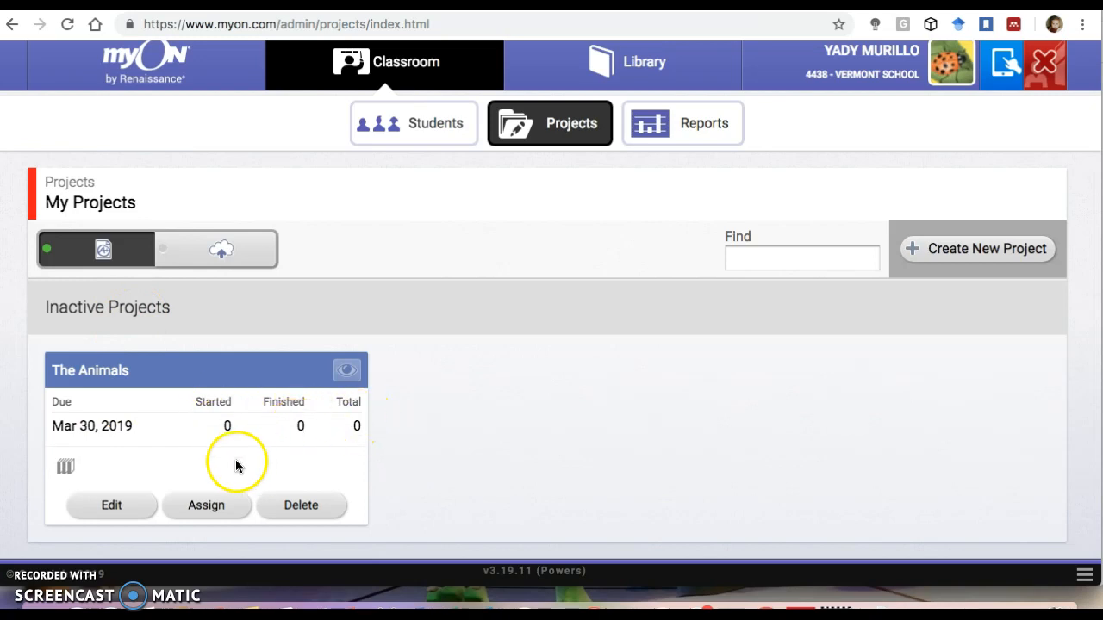
# Assign The Animals to all students found by searching for 4. in the student assignment list.
pyautogui.click(207, 505)
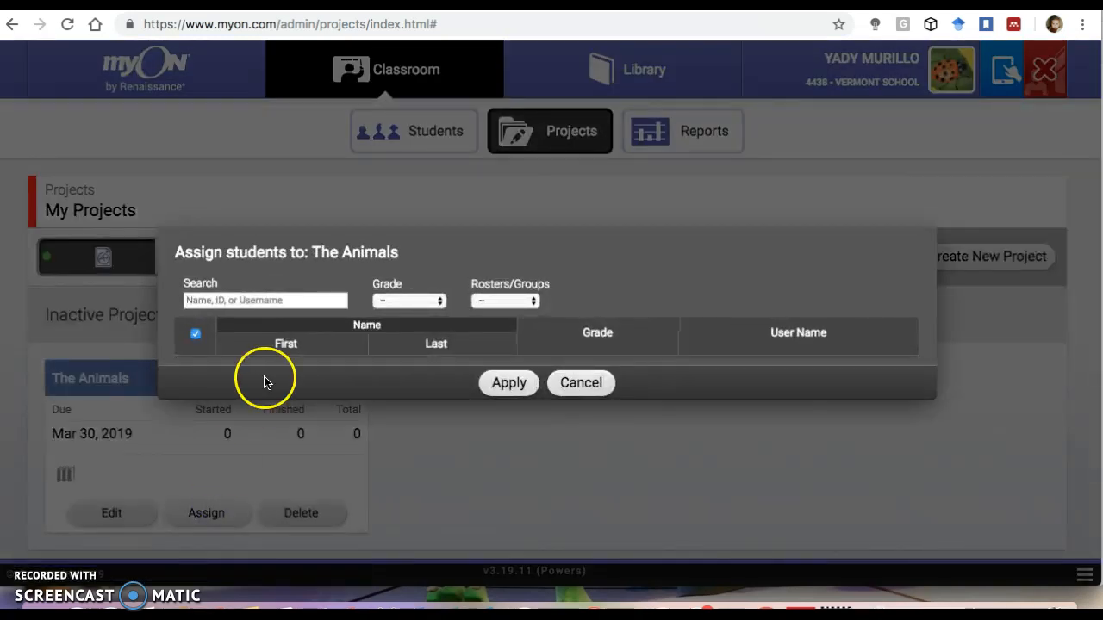
pyautogui.click(279, 301)
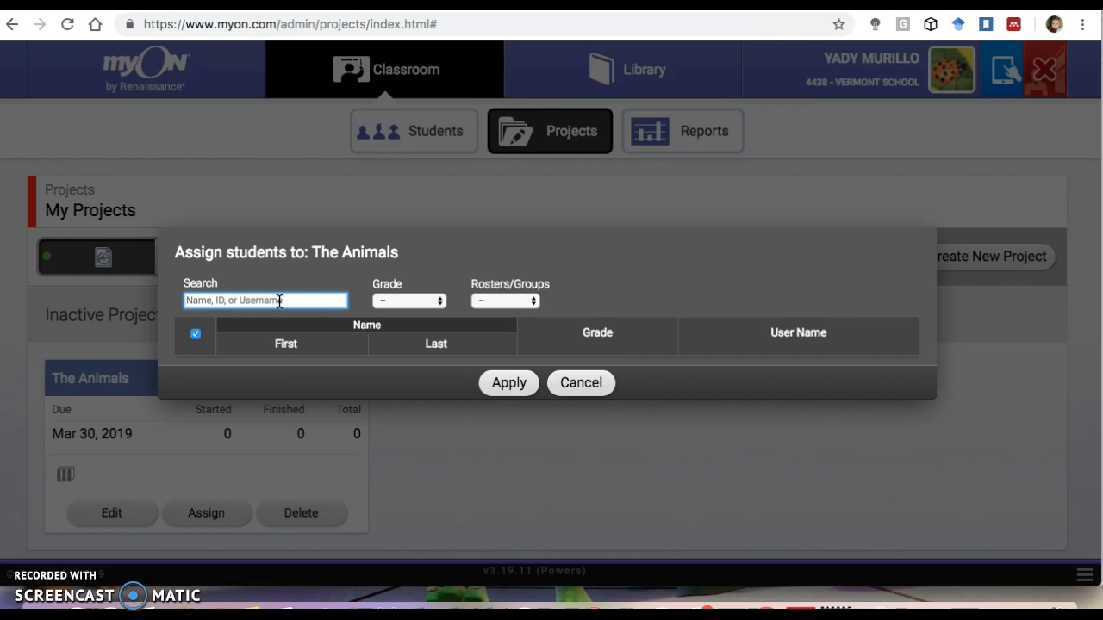
pyautogui.write('4')
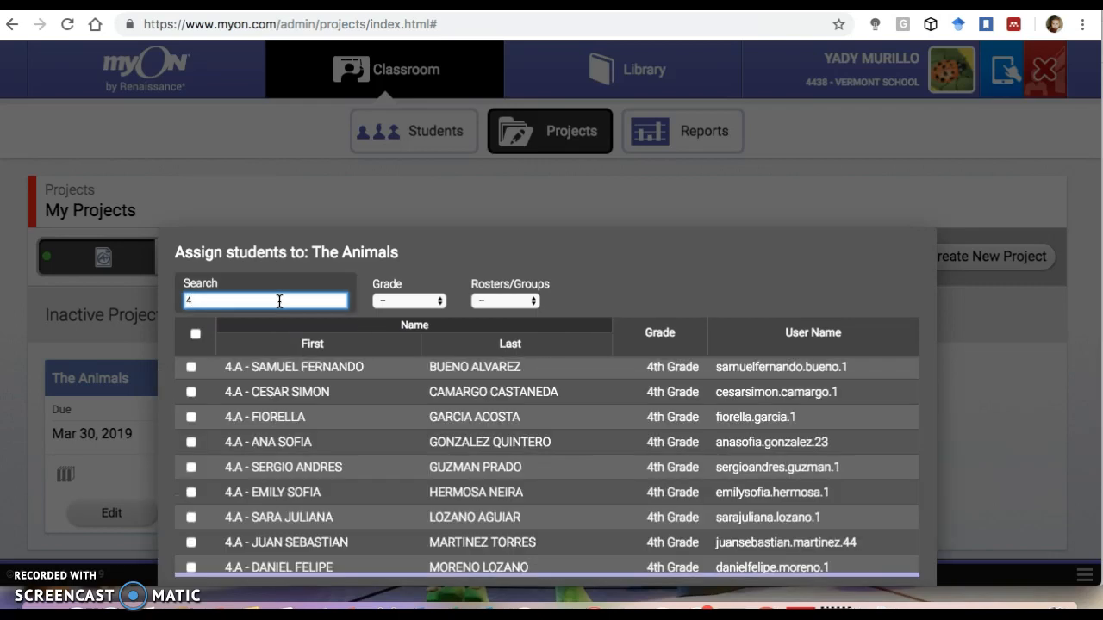
pyautogui.write('.')
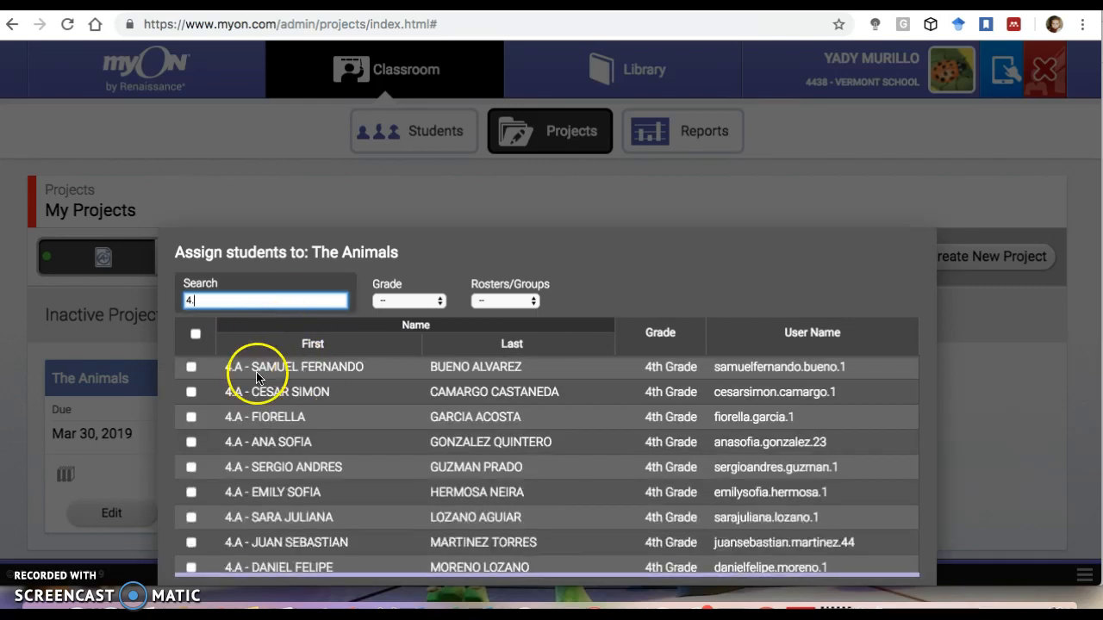
pyautogui.click(195, 336)
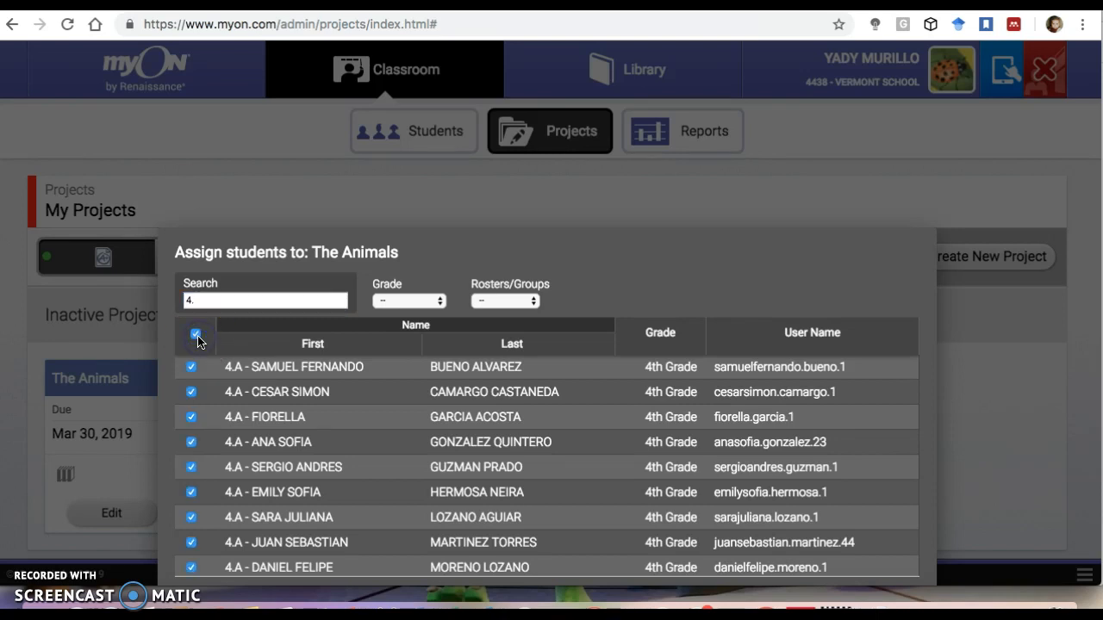
pyautogui.scroll(-5, 264, 419)
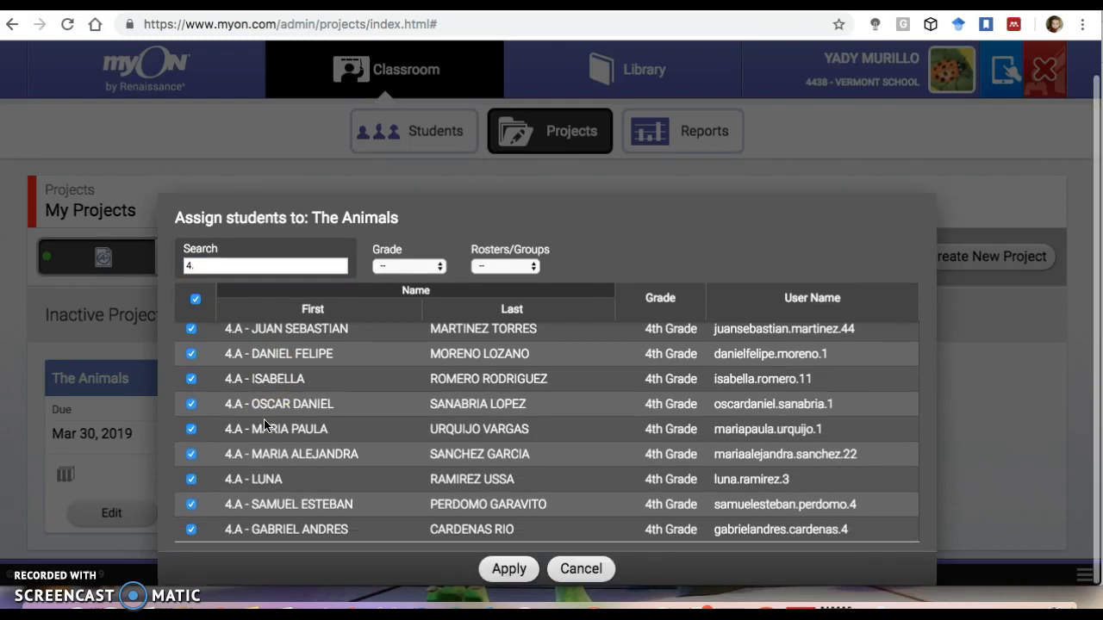
pyautogui.click(508, 568)
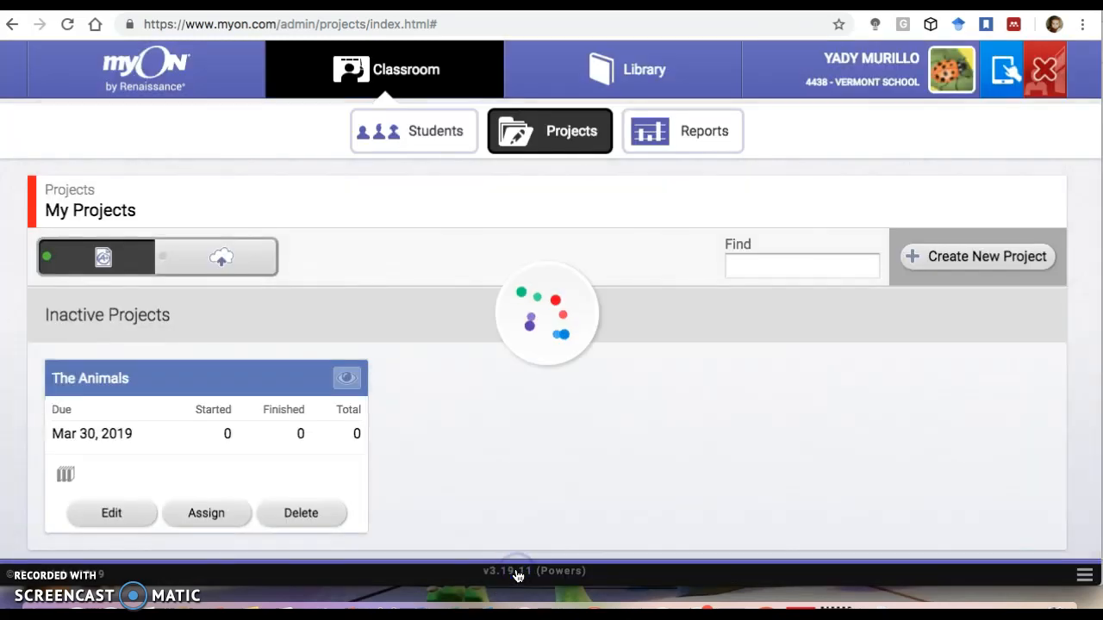
# Open The Animals project's task view and review its student status and due date.
pyautogui.scroll(3, 358, 441)
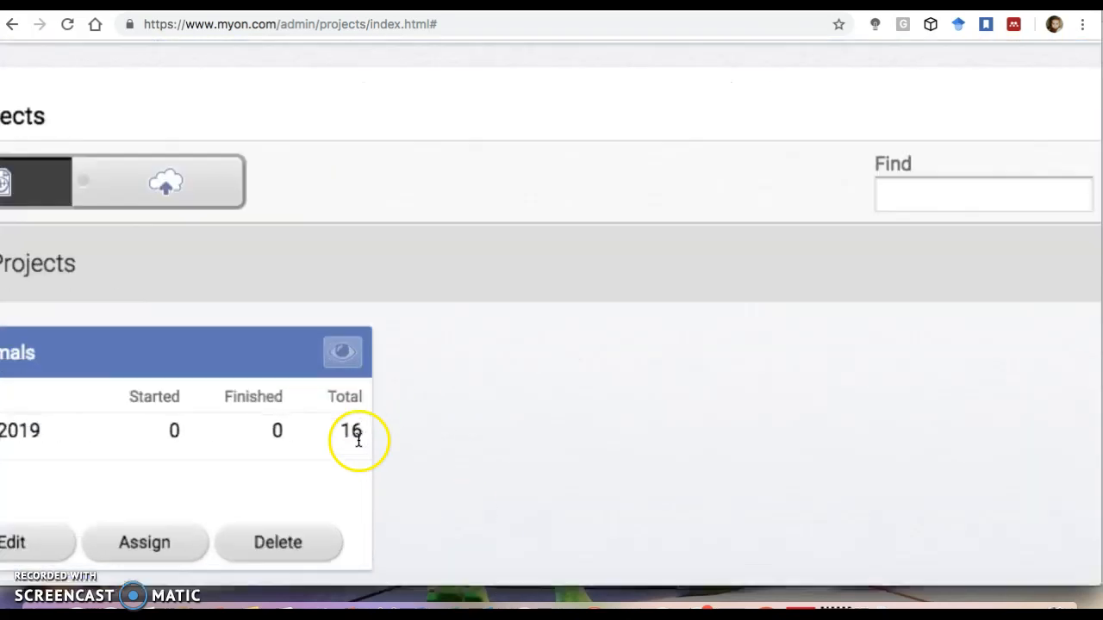
pyautogui.scroll(2, 358, 439)
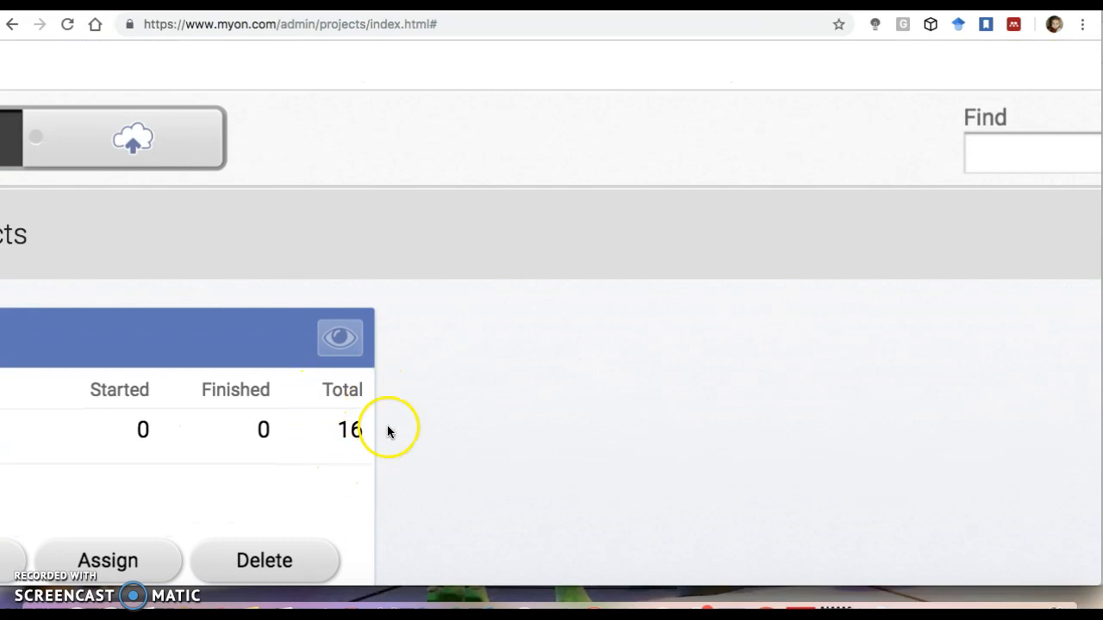
pyautogui.scroll(-5, 387, 432)
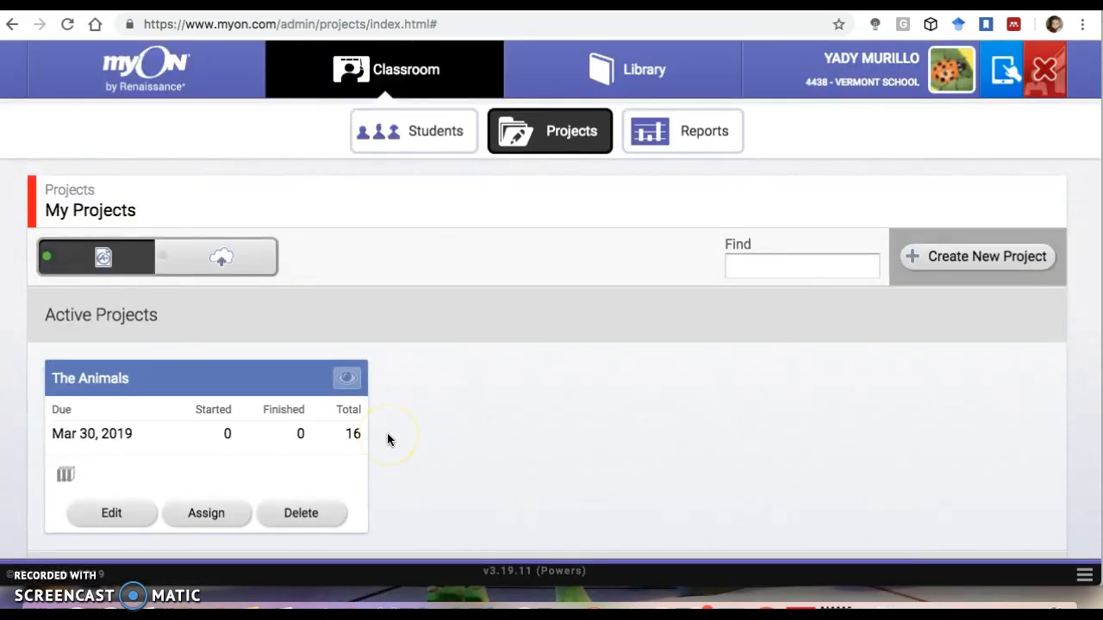
pyautogui.click(350, 381)
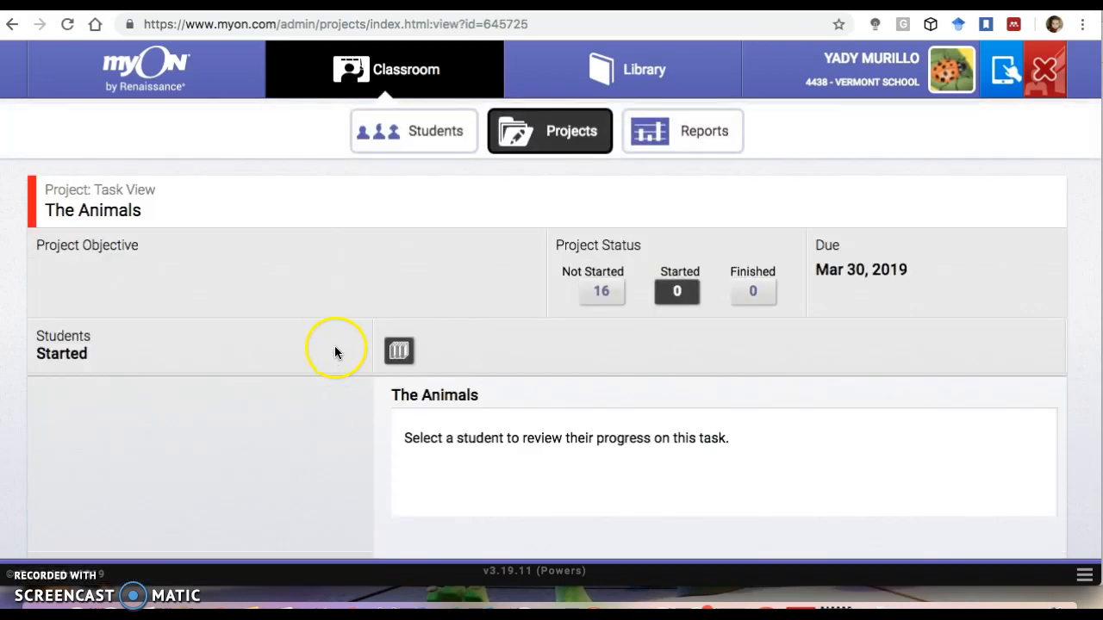
pyautogui.scroll(-3, 336, 353)
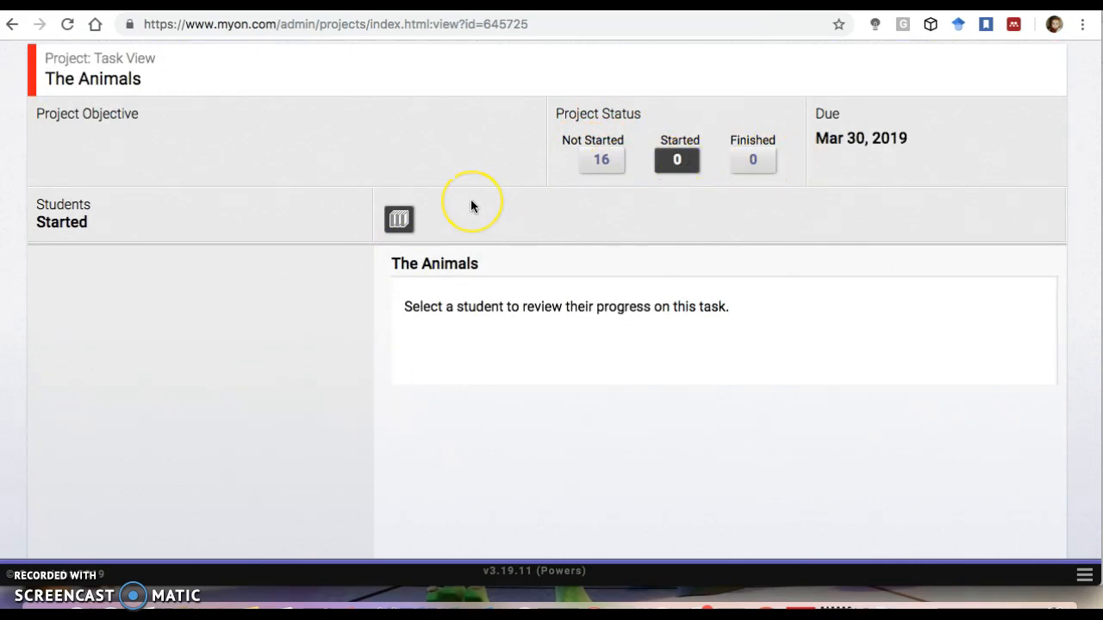
pyautogui.scroll(1, 471, 203)
pyautogui.scroll(1, 471, 204)
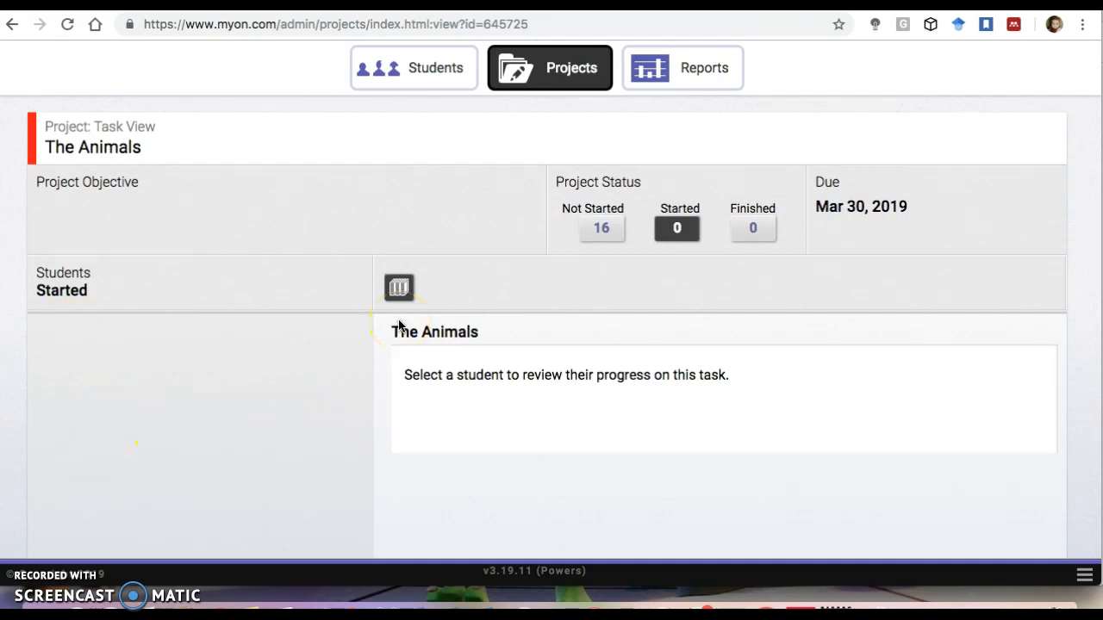
pyautogui.scroll(2, 398, 324)
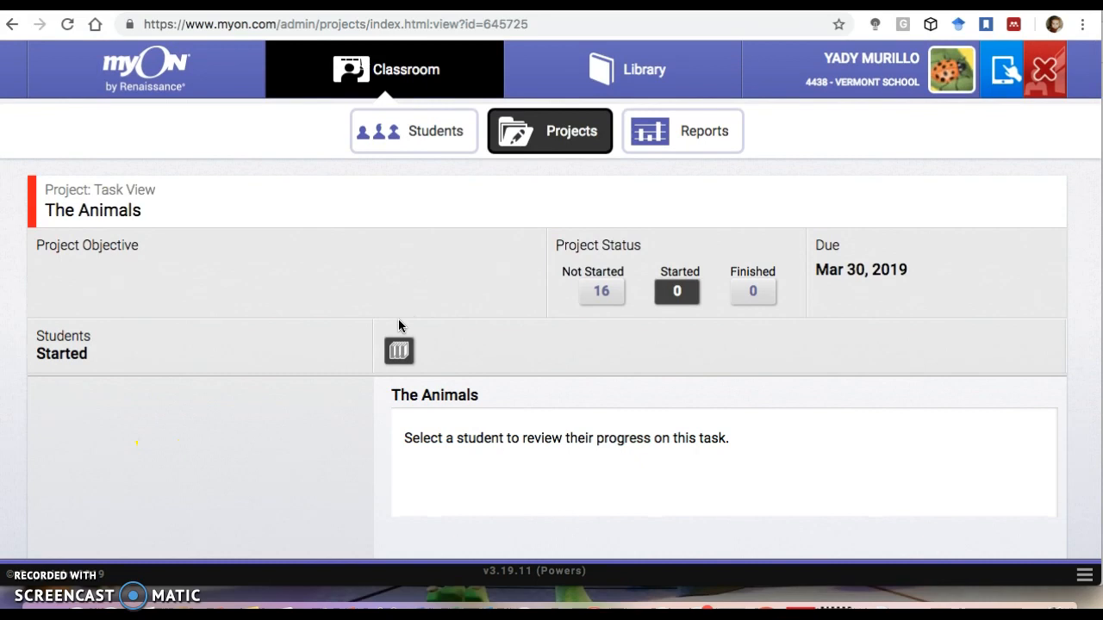
# Go to the dashboard and return to the classroom Projects list.
pyautogui.click(168, 83)
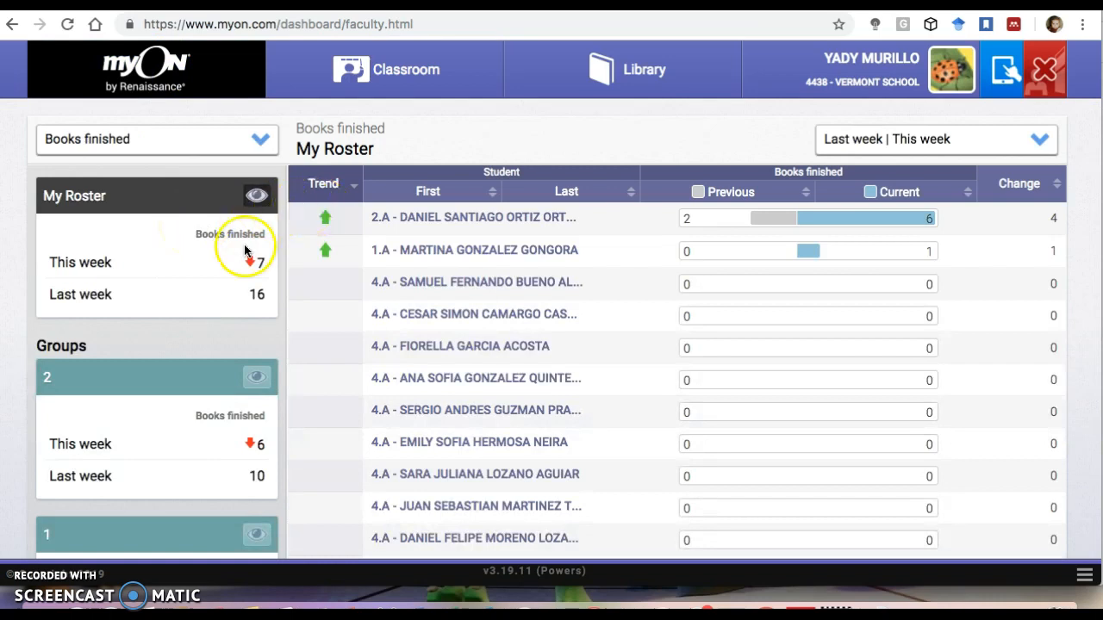
pyautogui.click(403, 73)
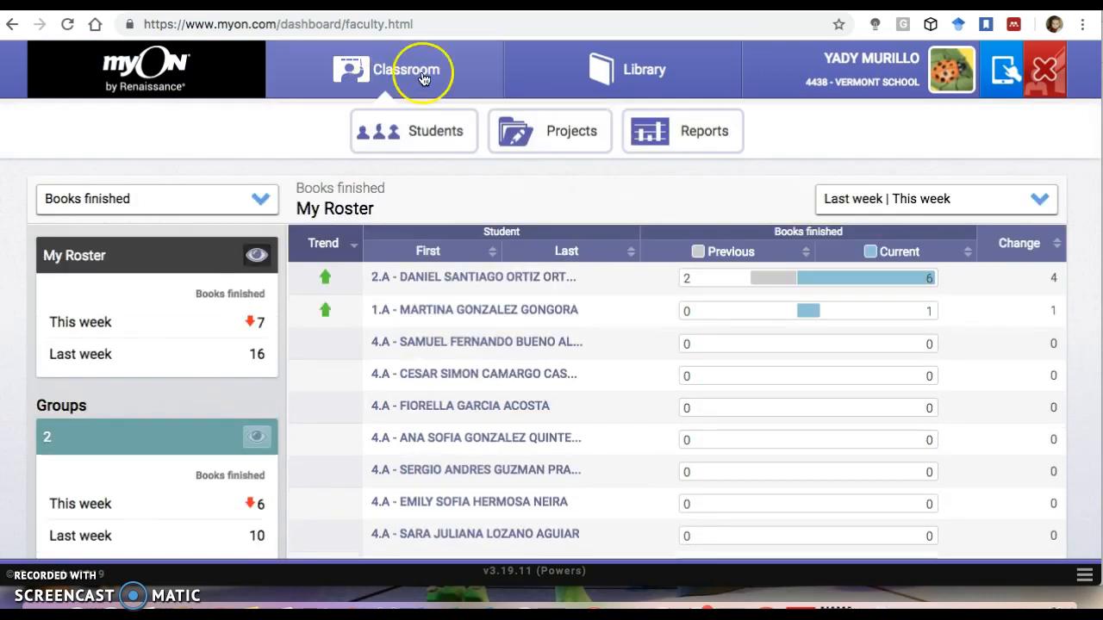
pyautogui.click(524, 131)
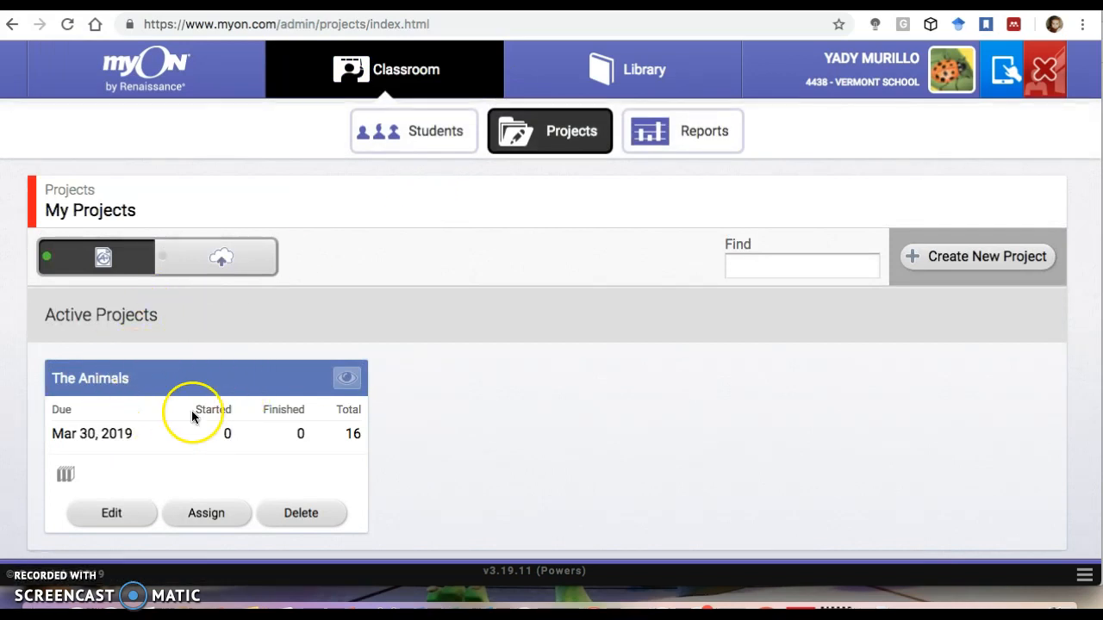
# Reopen The Animals task view to check the students' progress.
pyautogui.click(346, 378)
pyautogui.scroll(-2, 480, 331)
pyautogui.scroll(2, 481, 331)
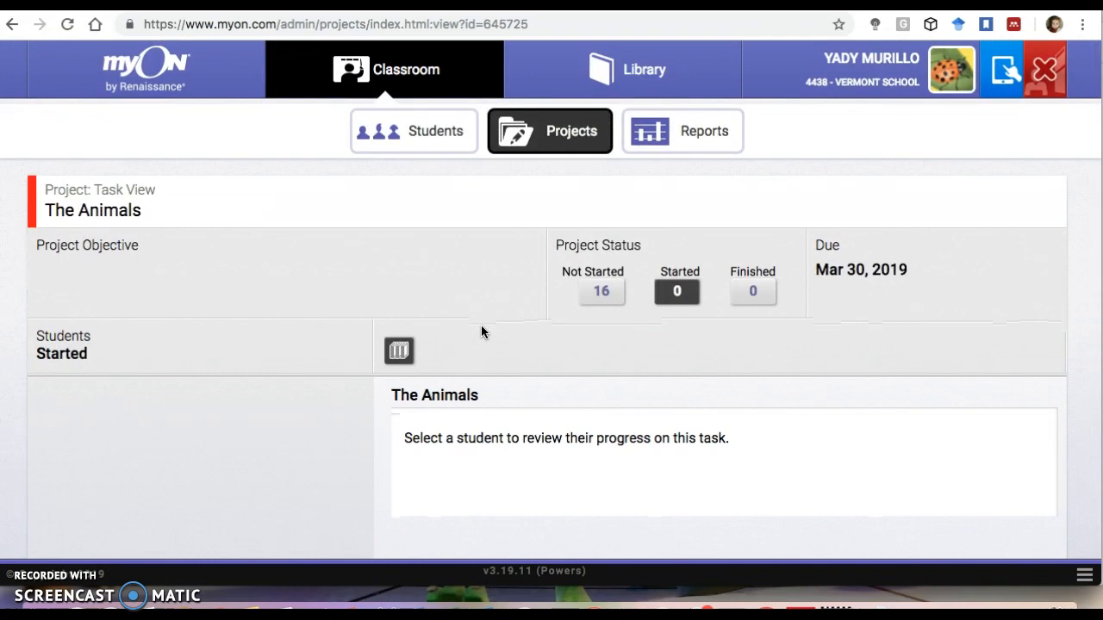
pyautogui.click(399, 263)
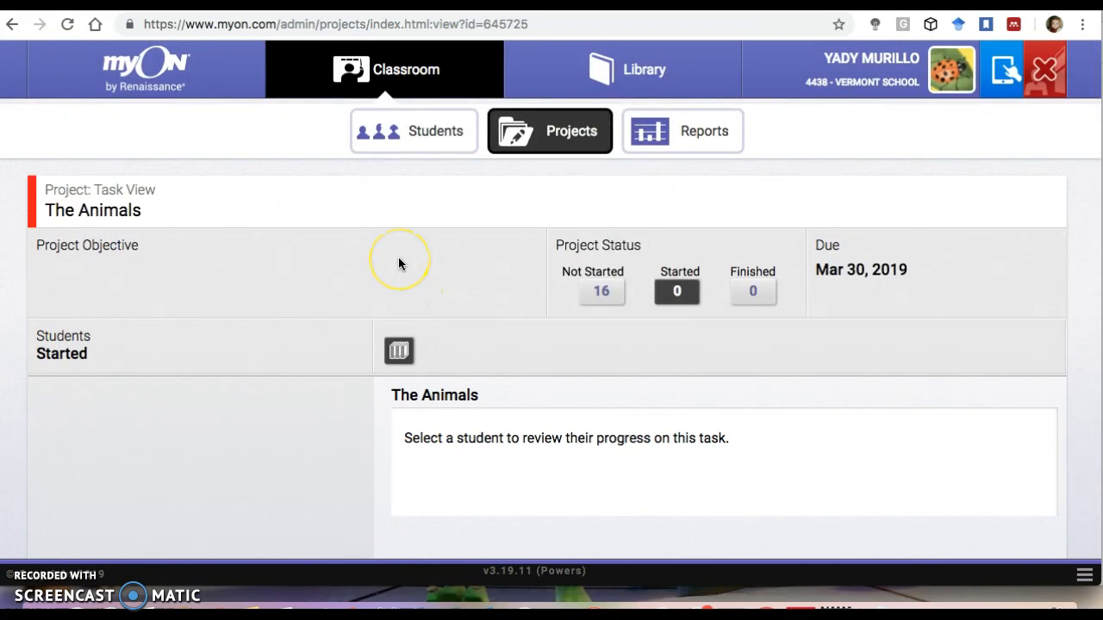